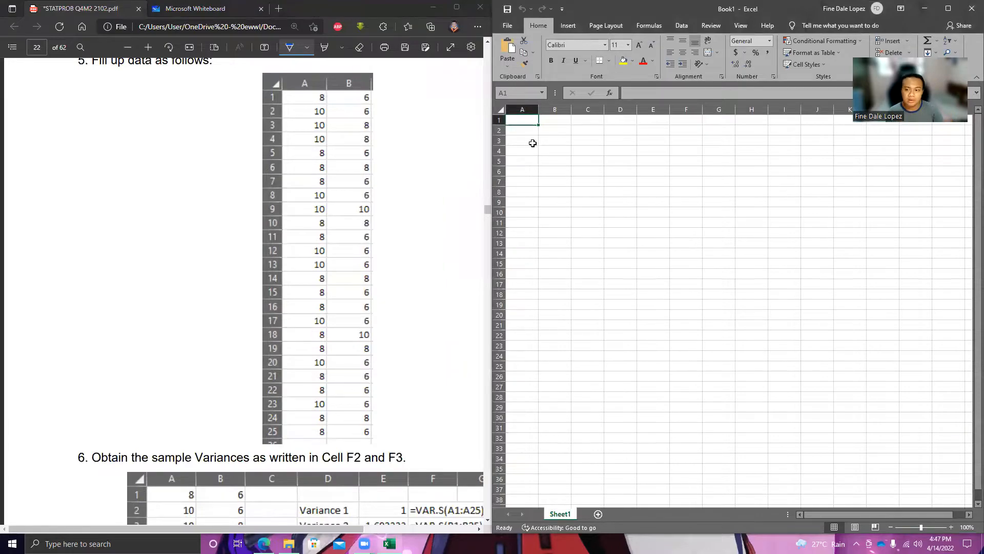
Step: Fill cells A1 to A25 with the 25 values of column A in the PDF's data table
{"action": "type", "text": "8"}
{"action": "key", "text": "Tab"}
{"action": "key", "text": "Return"}
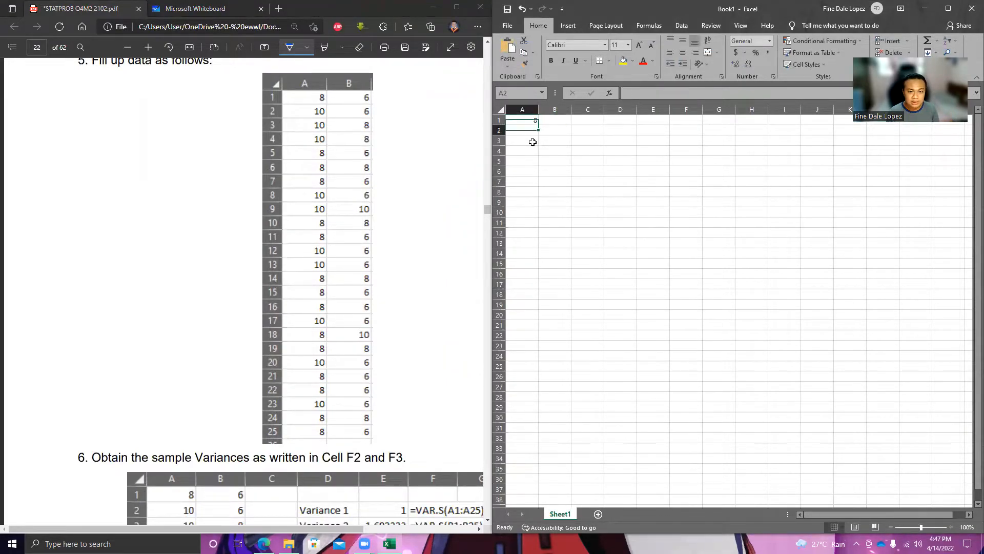
{"action": "type", "text": "10"}
{"action": "key", "text": "Return"}
{"action": "type", "text": "10"}
{"action": "key", "text": "Return"}
{"action": "type", "text": "10"}
{"action": "key", "text": "Return"}
{"action": "type", "text": "8"}
{"action": "key", "text": "Return"}
{"action": "type", "text": "8"}
{"action": "key", "text": "Return"}
{"action": "type", "text": "8"}
{"action": "key", "text": "Return"}
{"action": "type", "text": "10"}
{"action": "key", "text": "Return"}
{"action": "type", "text": "10"}
{"action": "key", "text": "Return"}
{"action": "type", "text": "8"}
{"action": "key", "text": "Return"}
{"action": "type", "text": "8"}
{"action": "key", "text": "Return"}
{"action": "type", "text": "10"}
{"action": "key", "text": "Return"}
{"action": "type", "text": "10"}
{"action": "key", "text": "Return"}
{"action": "type", "text": "8"}
{"action": "key", "text": "Return"}
{"action": "type", "text": "8"}
{"action": "key", "text": "Return"}
{"action": "type", "text": "8"}
{"action": "key", "text": "Return"}
{"action": "type", "text": "10"}
{"action": "key", "text": "Return"}
{"action": "type", "text": "8"}
{"action": "key", "text": "Return"}
{"action": "type", "text": "8"}
{"action": "key", "text": "Return"}
{"action": "type", "text": "10"}
{"action": "key", "text": "Return"}
{"action": "type", "text": "8"}
{"action": "key", "text": "Return"}
{"action": "type", "text": "8"}
{"action": "key", "text": "Return"}
{"action": "type", "text": "10"}
{"action": "key", "text": "Return"}
{"action": "type", "text": "8"}
{"action": "key", "text": "Return"}
{"action": "type", "text": "8"}
{"action": "key", "text": "Return"}
Step: Fill cells B1 to B25 with the 25 values of column B in the PDF's data table
{"action": "key", "text": "Right"}
{"action": "key", "text": "Up"}
{"action": "key", "text": "Up"}
{"action": "key", "text": "Up"}
{"action": "key", "text": "Up"}
{"action": "key", "text": "Up"}
{"action": "key", "text": "Up"}
{"action": "key", "text": "Up"}
{"action": "key", "text": "Up"}
{"action": "key", "text": "Up"}
{"action": "key", "text": "Up"}
{"action": "key", "text": "Up"}
{"action": "key", "text": "Up"}
{"action": "key", "text": "Up"}
{"action": "key", "text": "Up"}
{"action": "key", "text": "Up"}
{"action": "key", "text": "Up"}
{"action": "key", "text": "Up"}
{"action": "key", "text": "Up"}
{"action": "key", "text": "Up"}
{"action": "key", "text": "Up"}
{"action": "key", "text": "Up"}
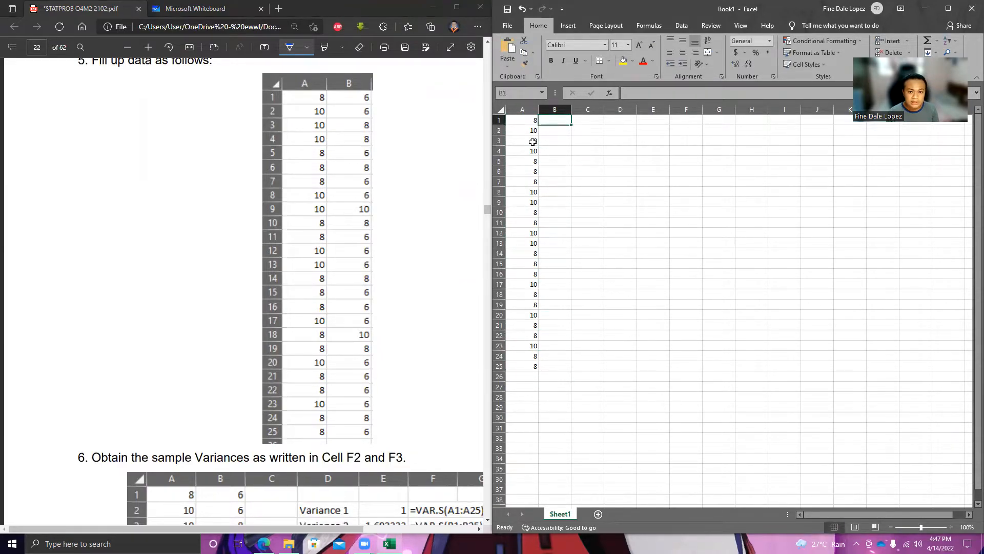
{"action": "type", "text": "6"}
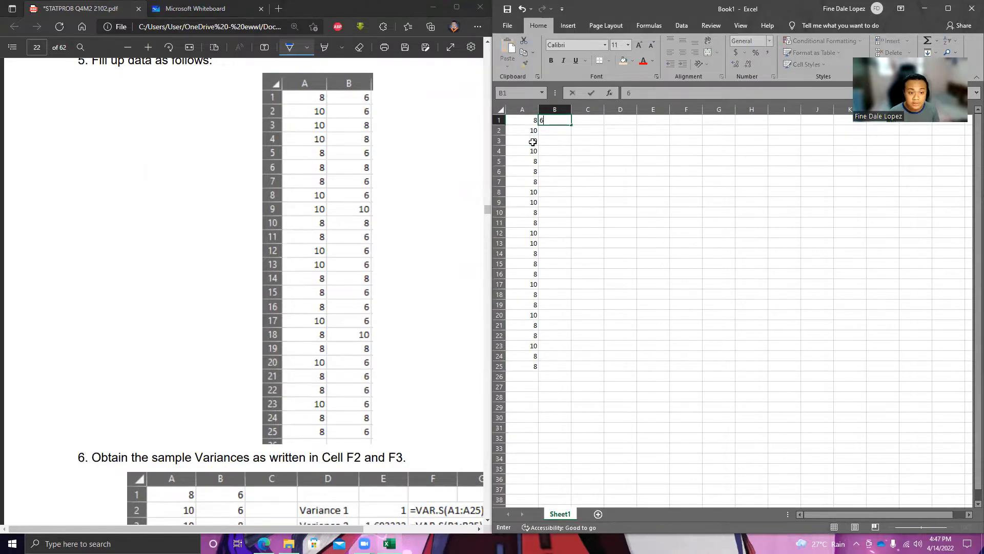
{"action": "key", "text": "Return"}
{"action": "type", "text": "6"}
{"action": "key", "text": "Return"}
{"action": "type", "text": "8"}
{"action": "key", "text": "Return"}
{"action": "type", "text": "8"}
{"action": "key", "text": "Return"}
{"action": "type", "text": "6"}
{"action": "key", "text": "Return"}
{"action": "type", "text": "8"}
{"action": "key", "text": "Return"}
{"action": "type", "text": "6"}
{"action": "key", "text": "Return"}
{"action": "type", "text": "6"}
{"action": "key", "text": "Return"}
{"action": "type", "text": "10"}
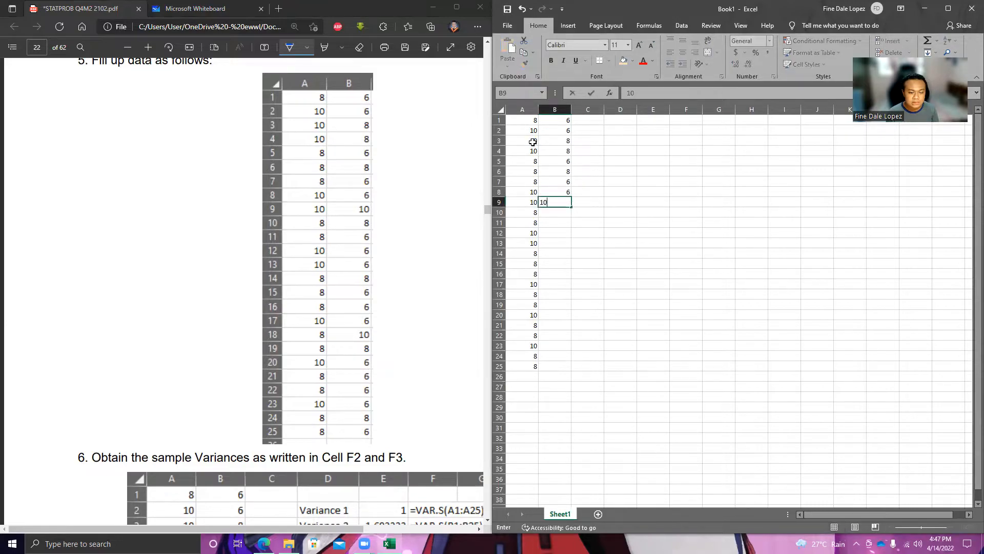
{"action": "key", "text": "Return"}
{"action": "type", "text": "8"}
{"action": "key", "text": "Return"}
{"action": "type", "text": "6"}
{"action": "key", "text": "Return"}
{"action": "type", "text": "6"}
{"action": "key", "text": "Return"}
{"action": "type", "text": "6"}
{"action": "key", "text": "Return"}
{"action": "type", "text": "8"}
{"action": "key", "text": "Return"}
{"action": "type", "text": "6"}
{"action": "key", "text": "Return"}
{"action": "type", "text": "6"}
{"action": "key", "text": "Return"}
{"action": "type", "text": "6"}
{"action": "key", "text": "Return"}
{"action": "type", "text": "10"}
{"action": "key", "text": "Return"}
{"action": "type", "text": "8"}
{"action": "key", "text": "Return"}
{"action": "type", "text": "6"}
{"action": "key", "text": "Return"}
{"action": "type", "text": "6"}
{"action": "key", "text": "Return"}
{"action": "type", "text": "6"}
{"action": "key", "text": "Return"}
{"action": "type", "text": "6"}
{"action": "key", "text": "Return"}
{"action": "type", "text": "8"}
{"action": "key", "text": "Return"}
{"action": "type", "text": "6"}
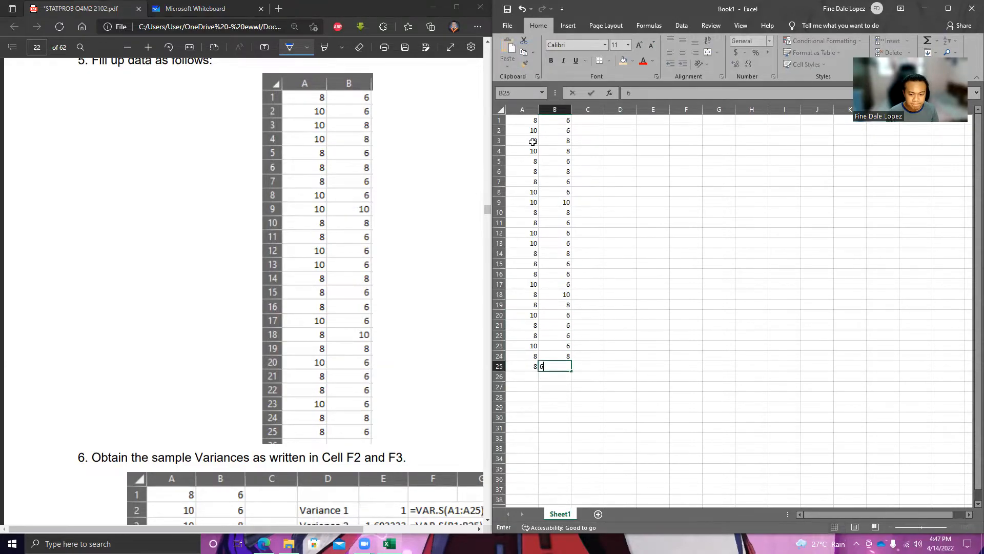
{"action": "key", "text": "Tab"}
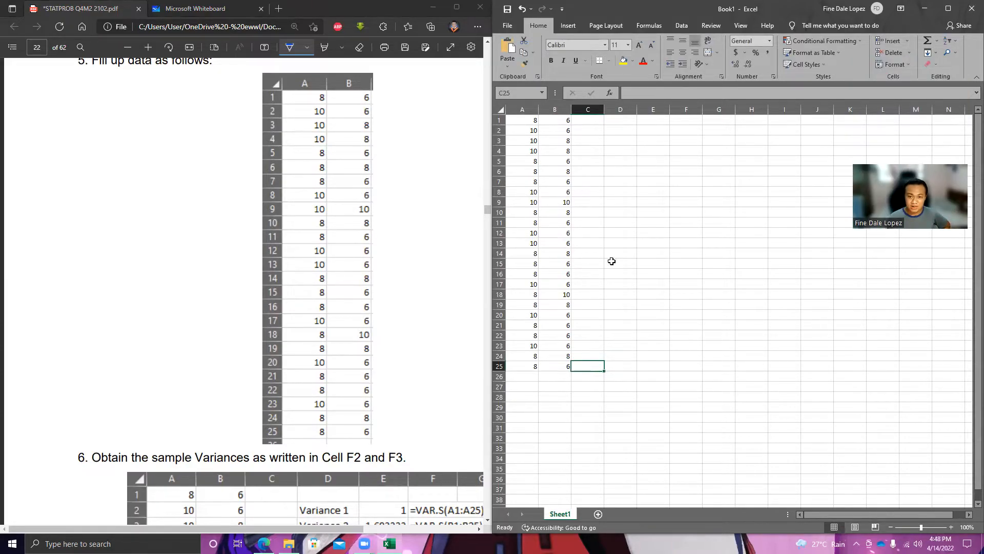
Step: Review the PDF's instructions for setting up the Analysis ToolPak and locate the Data Analysis command in Excel
{"action": "left_click", "coordinate": [948, 527]}
{"action": "left_click", "coordinate": [948, 528]}
{"action": "left_click", "coordinate": [948, 527]}
{"action": "left_click", "coordinate": [949, 528]}
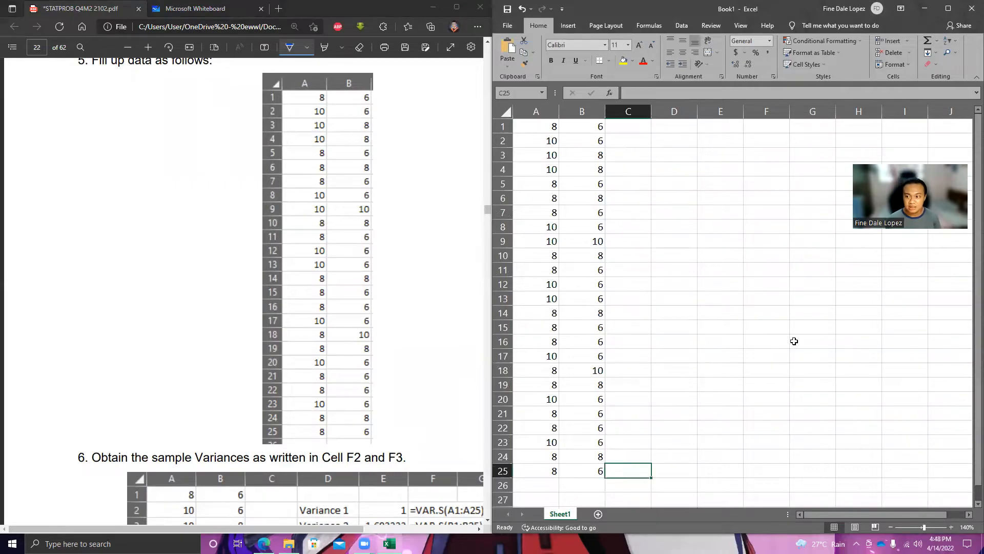
{"action": "left_click", "coordinate": [507, 25]}
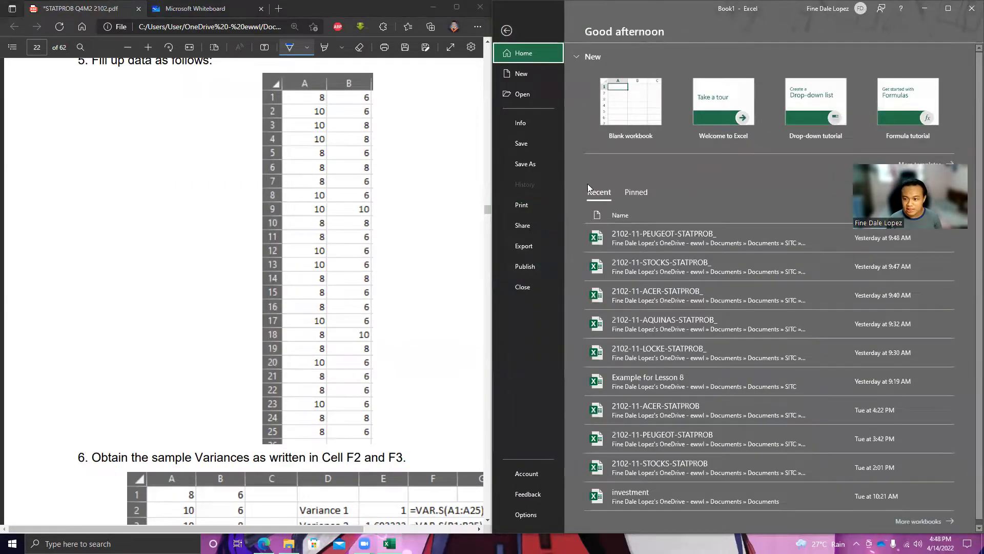
{"action": "left_click", "coordinate": [508, 31]}
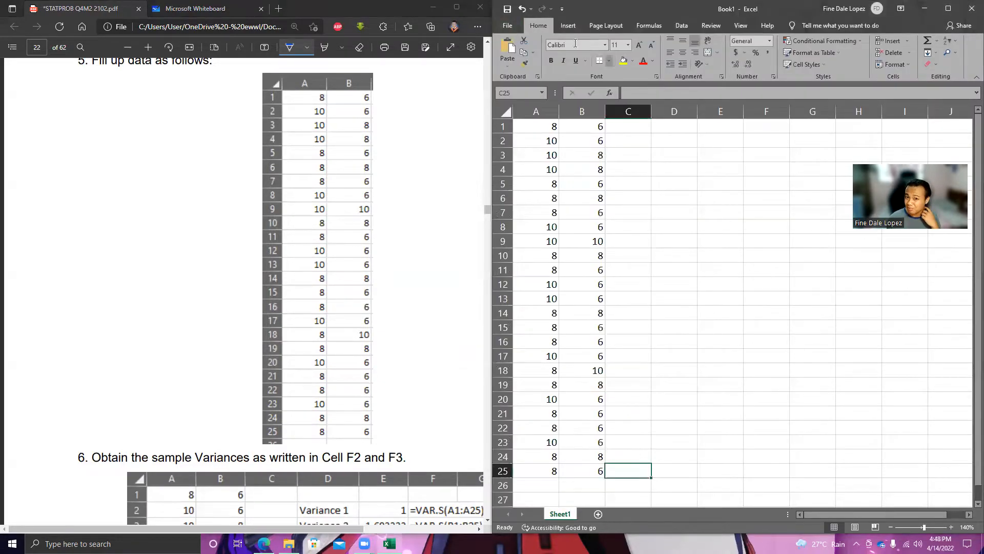
{"action": "left_click", "coordinate": [387, 389]}
{"action": "scroll", "coordinate": [400, 323], "scroll_direction": "up", "scroll_amount": 5}
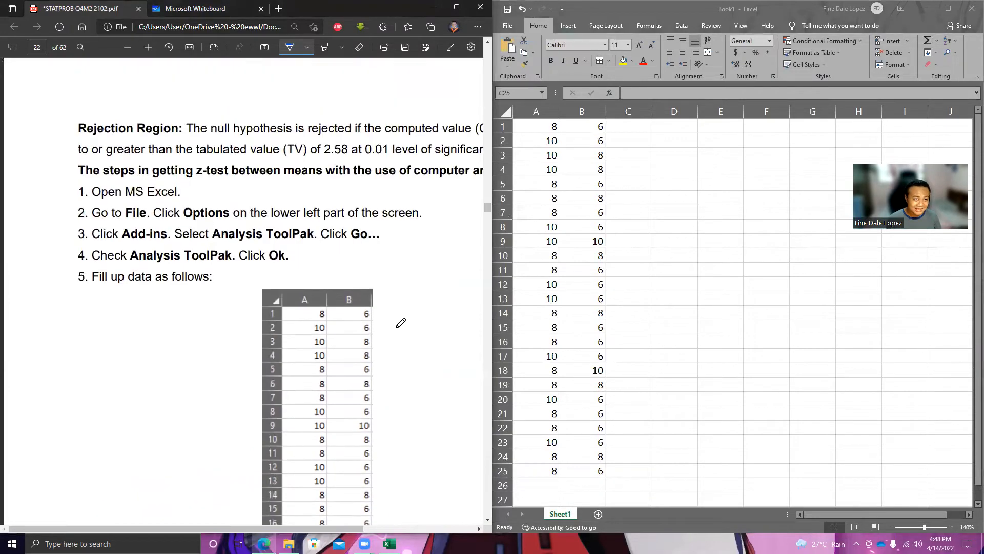
{"action": "scroll", "coordinate": [333, 507], "scroll_direction": "right", "scroll_amount": 2}
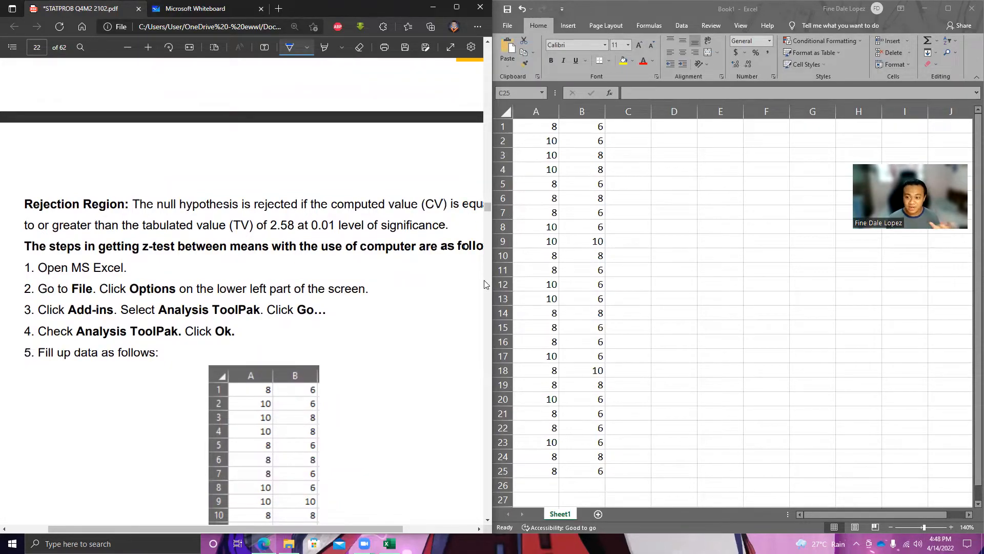
{"action": "left_click", "coordinate": [678, 27]}
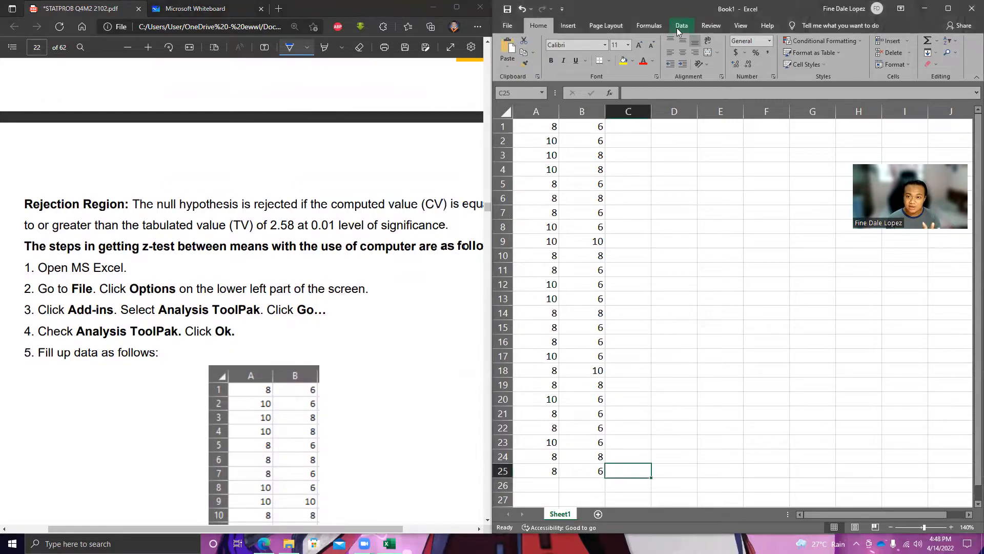
{"action": "left_click", "coordinate": [678, 27]}
{"action": "left_click", "coordinate": [575, 189]}
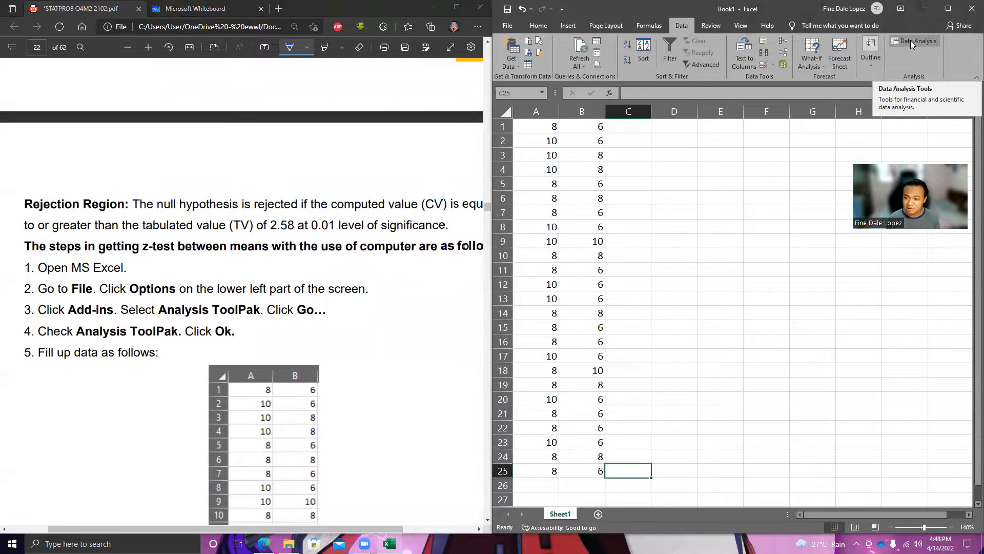
Step: Disable the Analysis ToolPak add-in through the Excel add-ins options
{"action": "left_click", "coordinate": [508, 25]}
{"action": "left_click", "coordinate": [520, 514]}
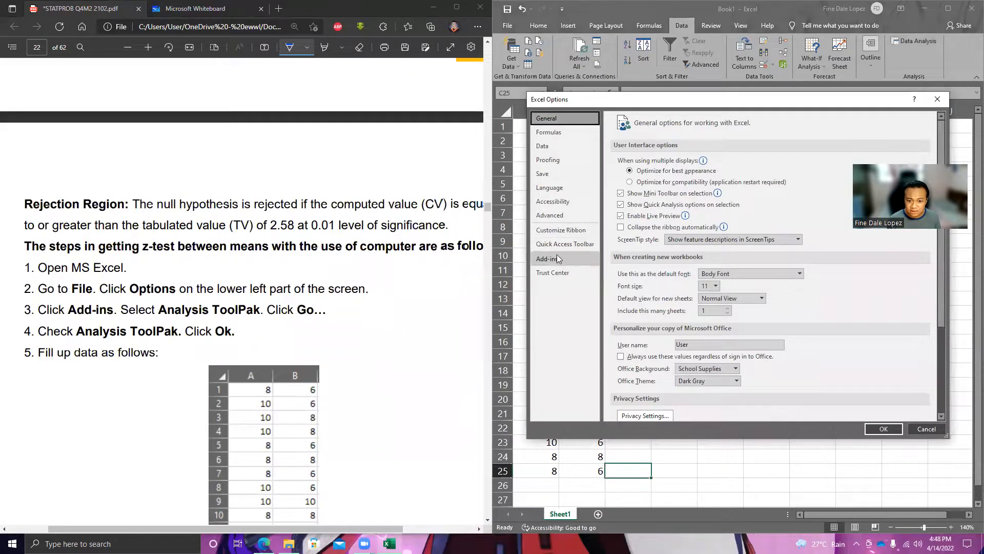
{"action": "left_click", "coordinate": [553, 260]}
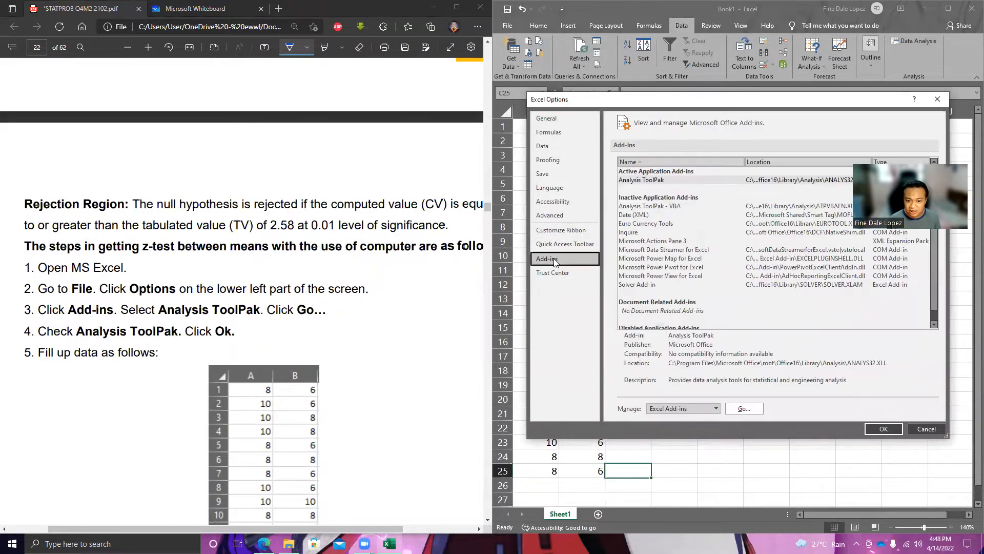
{"action": "left_click", "coordinate": [641, 180]}
{"action": "left_click", "coordinate": [743, 408]}
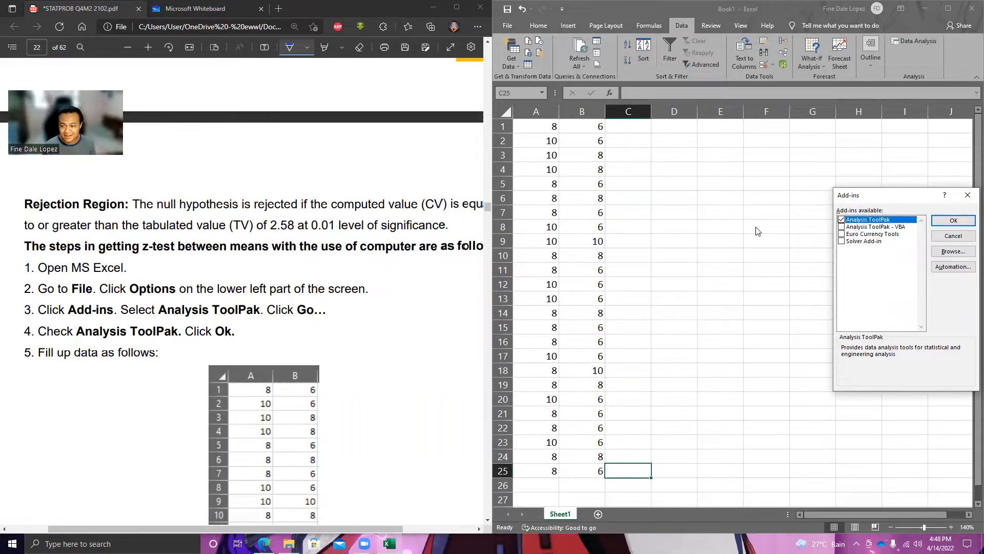
{"action": "left_click", "coordinate": [945, 222]}
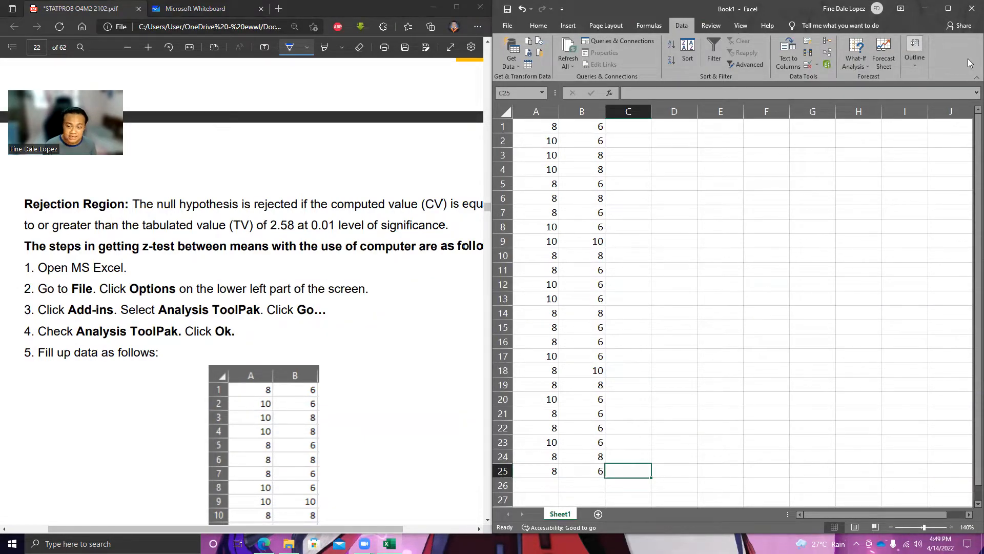
Step: Try to enable the Analysis ToolPak by selecting it among the inactive add-ins and accepting the Excel options
{"action": "left_click", "coordinate": [508, 27]}
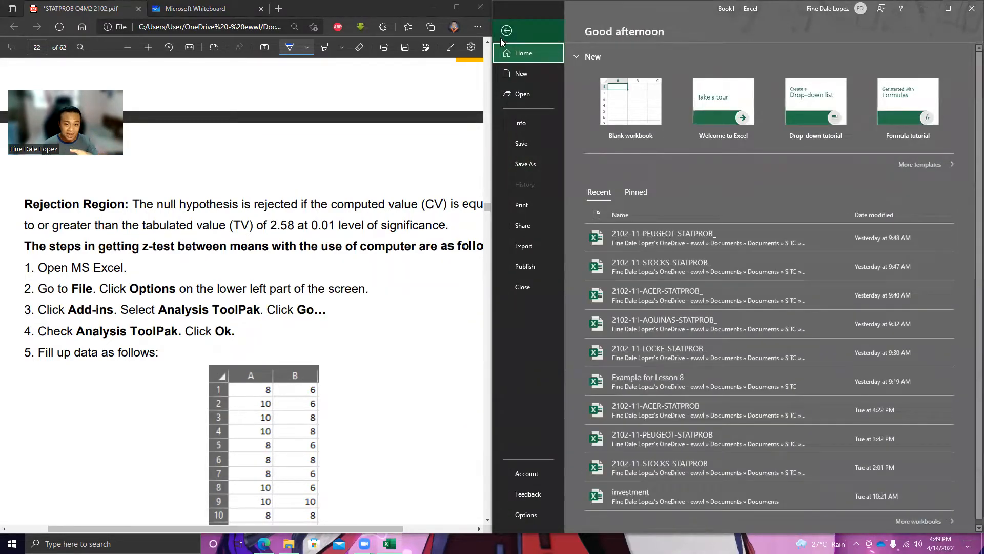
{"action": "left_click", "coordinate": [536, 515]}
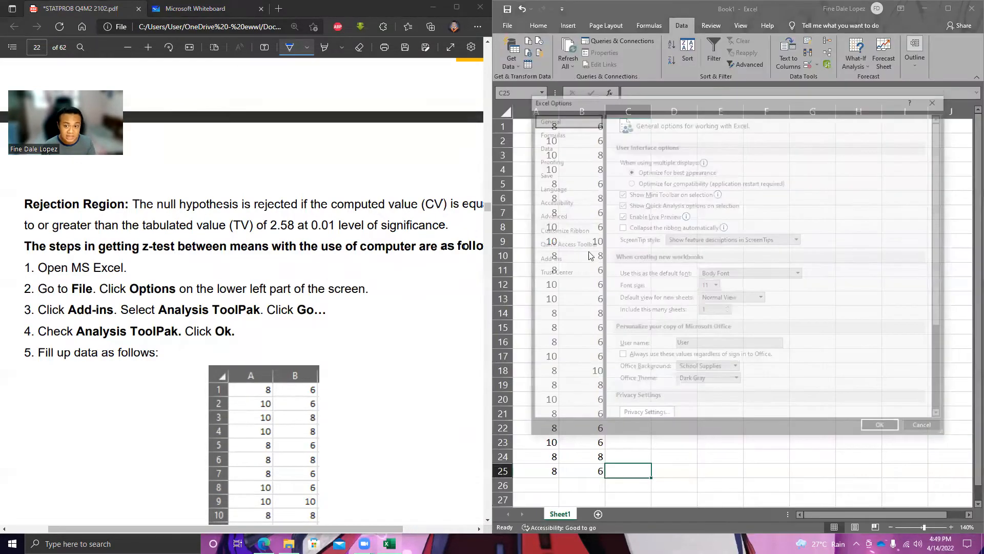
{"action": "left_click", "coordinate": [540, 259]}
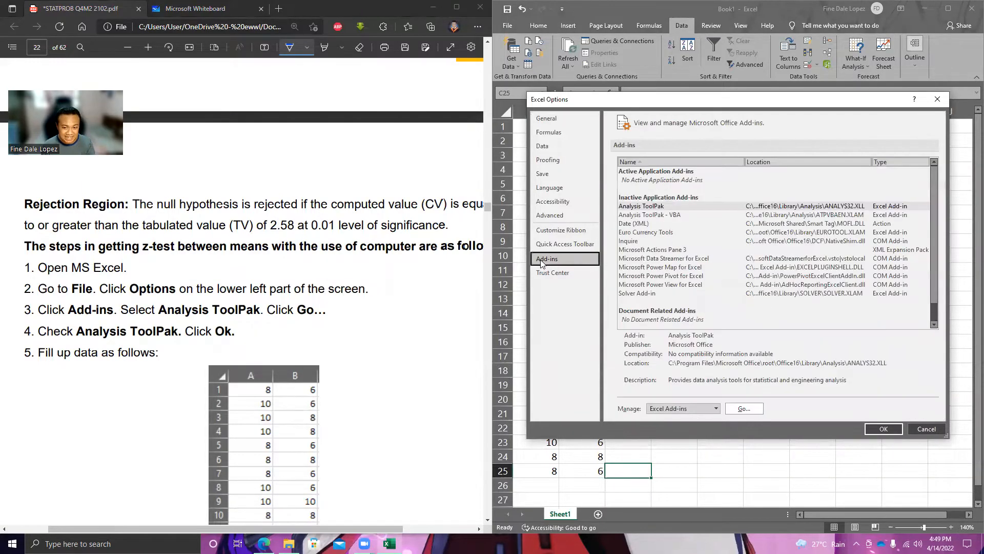
{"action": "left_click", "coordinate": [654, 206]}
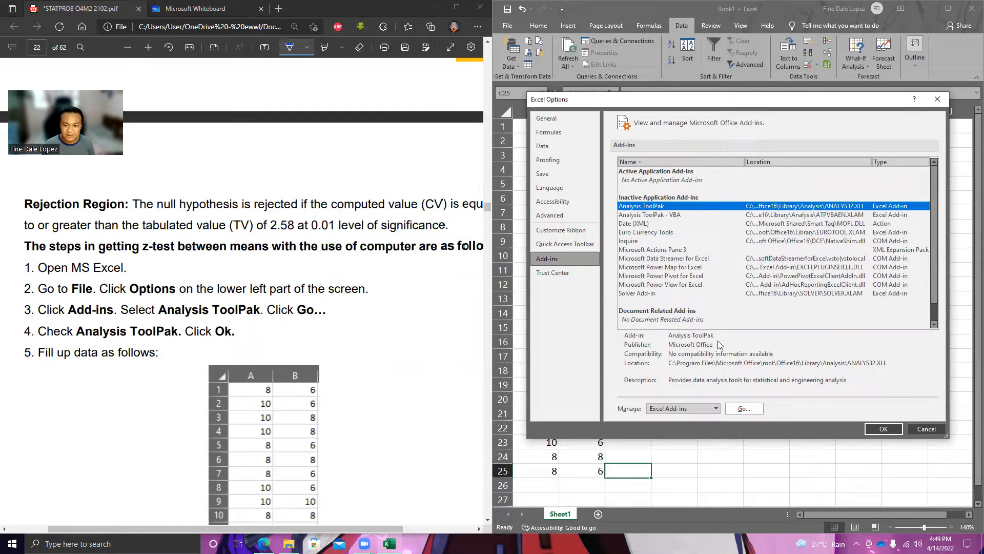
{"action": "left_click", "coordinate": [882, 427]}
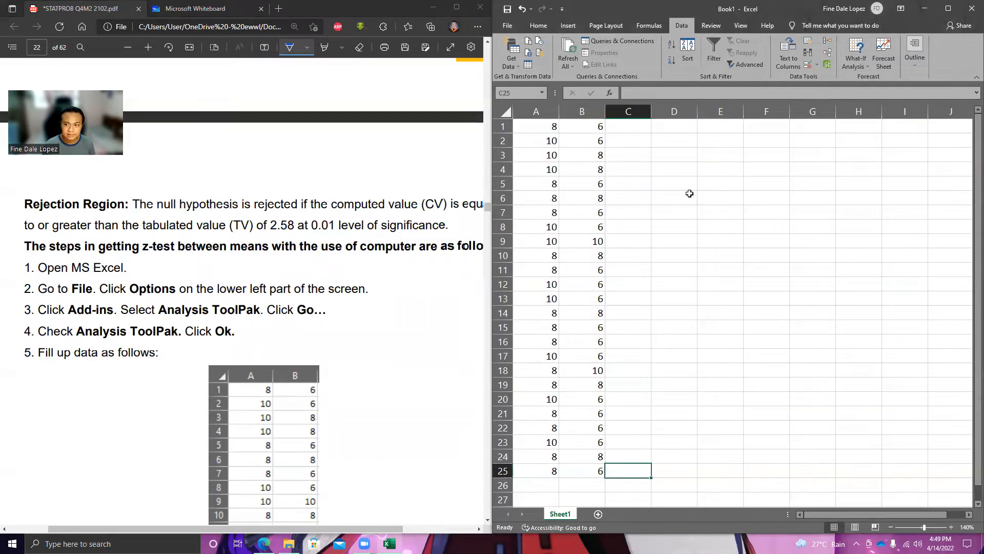
Step: Enable the Analysis ToolPak in the list of available Excel add-ins
{"action": "left_click", "coordinate": [507, 26]}
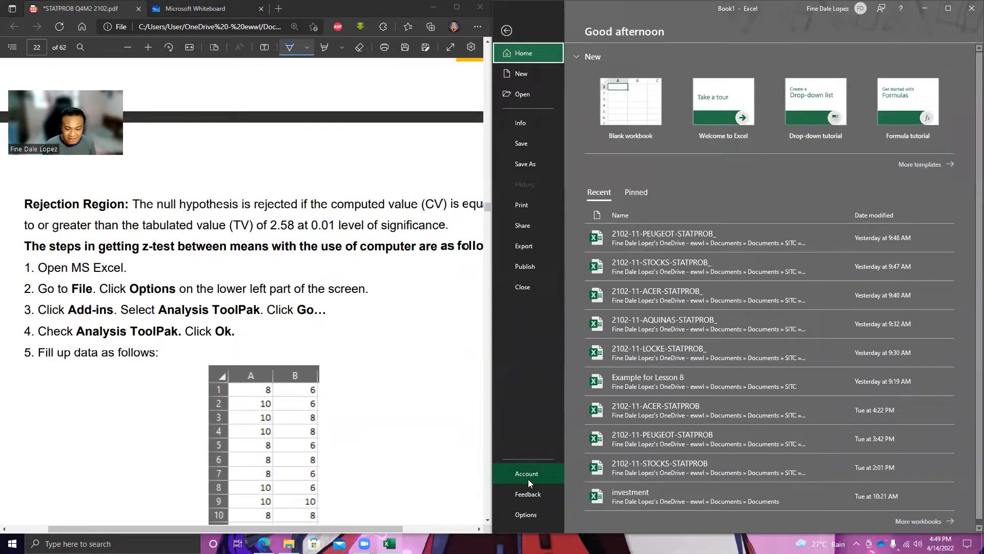
{"action": "left_click", "coordinate": [526, 514]}
{"action": "left_click", "coordinate": [575, 257]}
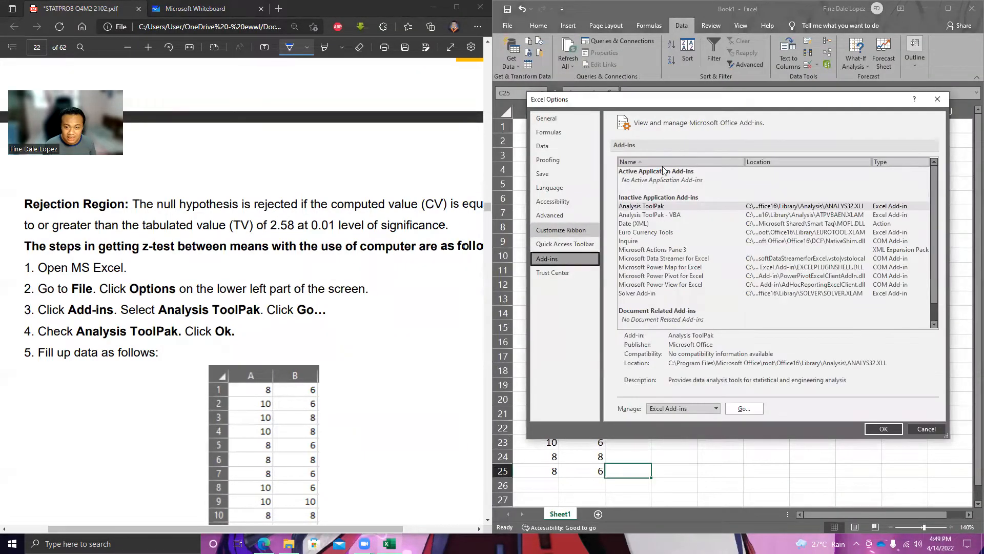
{"action": "left_click", "coordinate": [662, 208]}
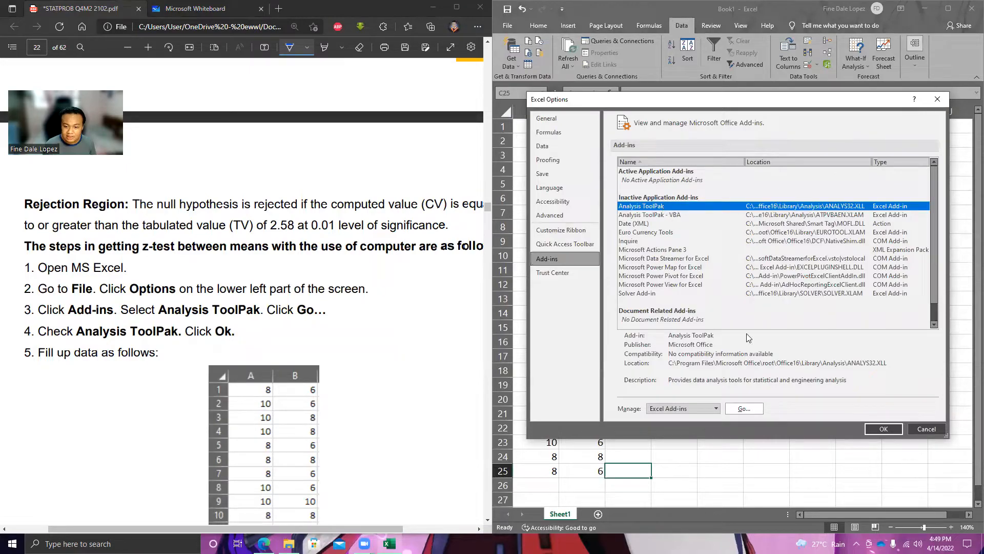
{"action": "left_click", "coordinate": [742, 407]}
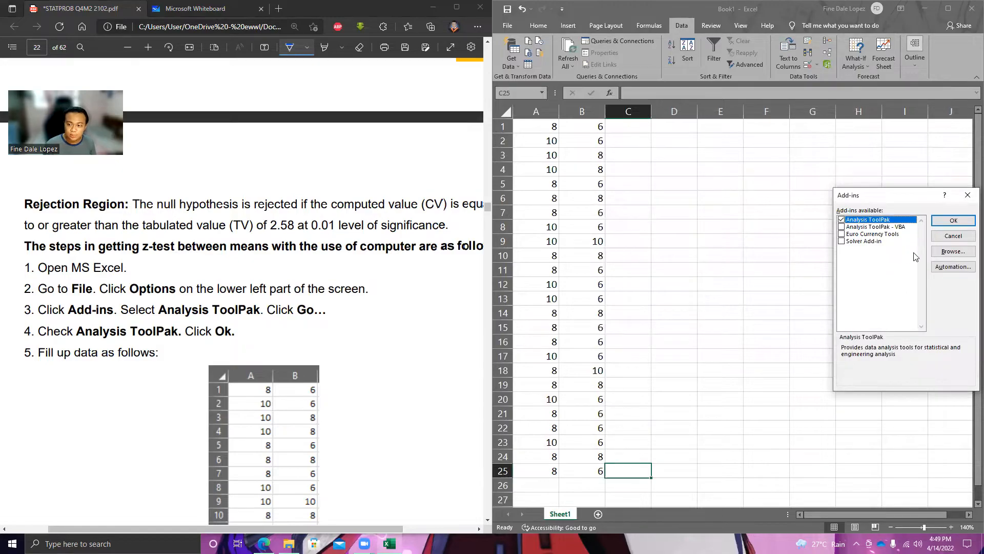
{"action": "left_click", "coordinate": [952, 222]}
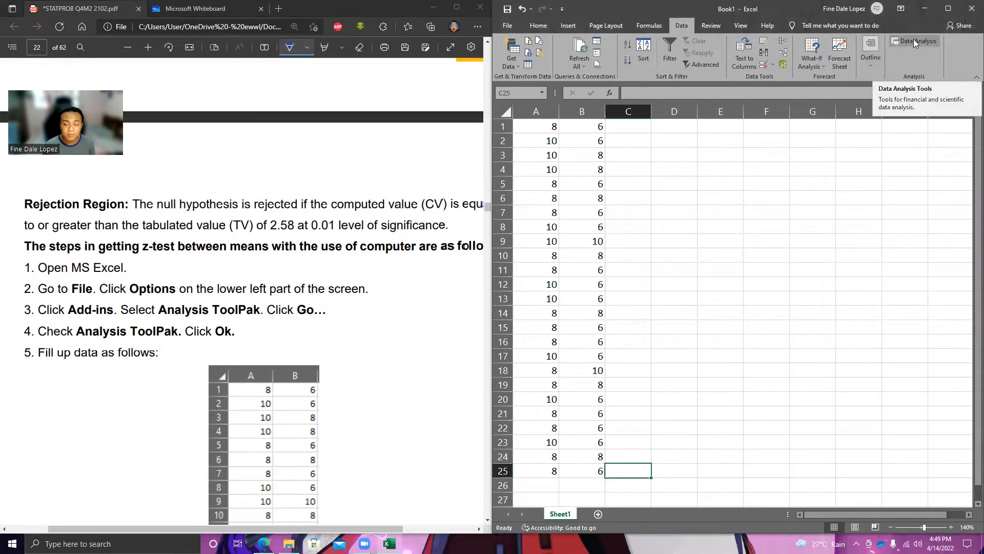
Step: Open the Data Analysis tool list and review the PDF's instructions for the sample variances and the z-Test: Two Sample for Means
{"action": "left_click", "coordinate": [913, 41]}
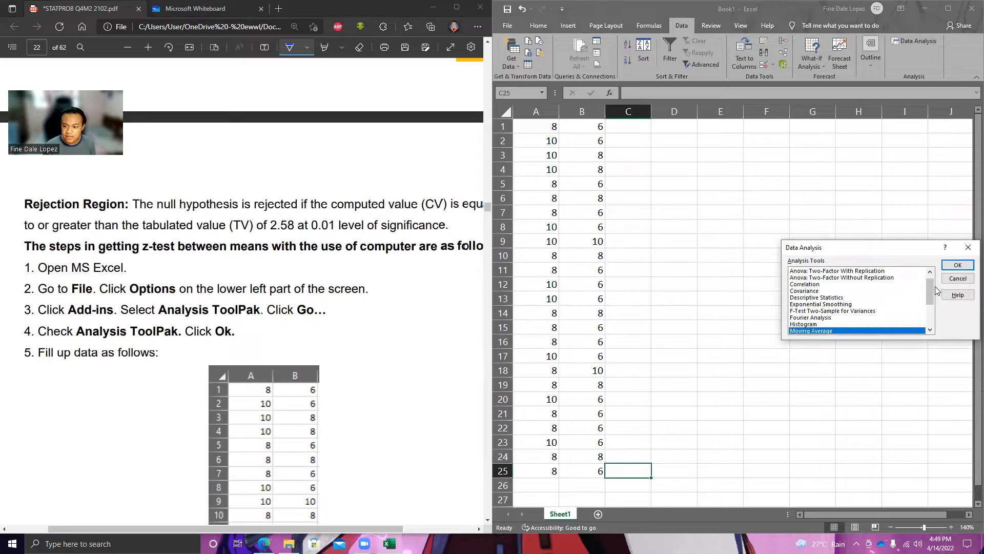
{"action": "left_click_drag", "start_coordinate": [932, 285], "coordinate": [929, 332]}
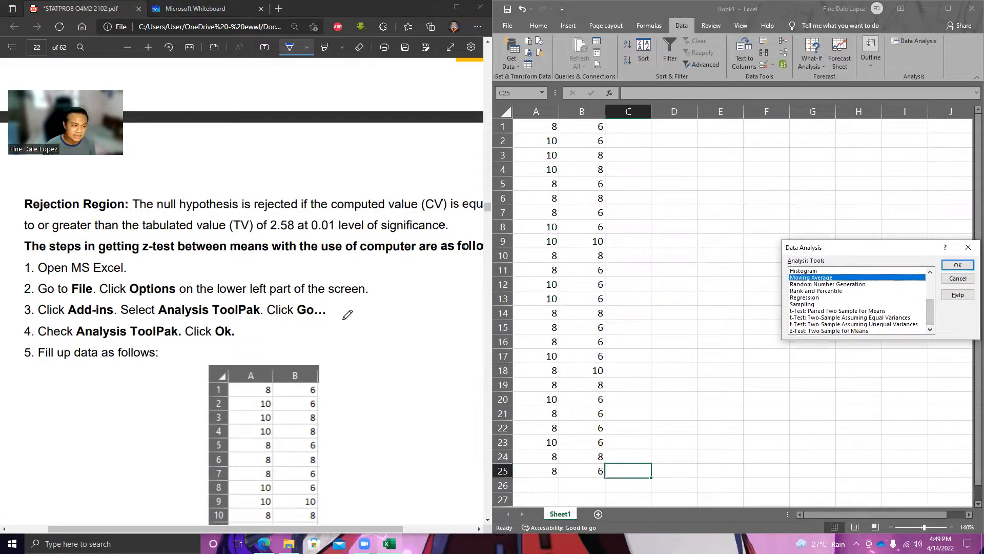
{"action": "scroll", "coordinate": [347, 312], "scroll_direction": "down", "scroll_amount": 10}
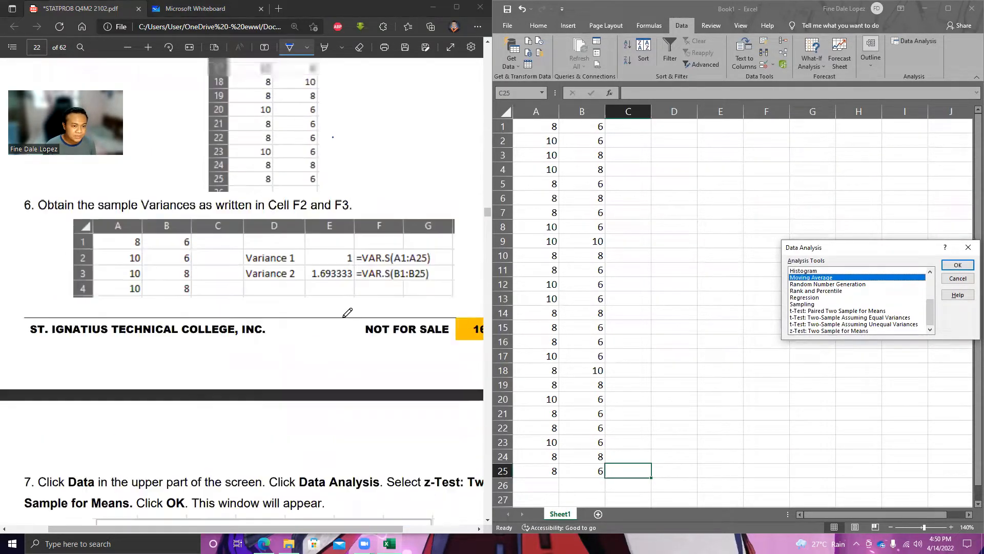
{"action": "scroll", "coordinate": [348, 312], "scroll_direction": "up", "scroll_amount": 1}
{"action": "scroll", "coordinate": [347, 312], "scroll_direction": "up", "scroll_amount": 10}
{"action": "scroll", "coordinate": [347, 311], "scroll_direction": "down", "scroll_amount": 3}
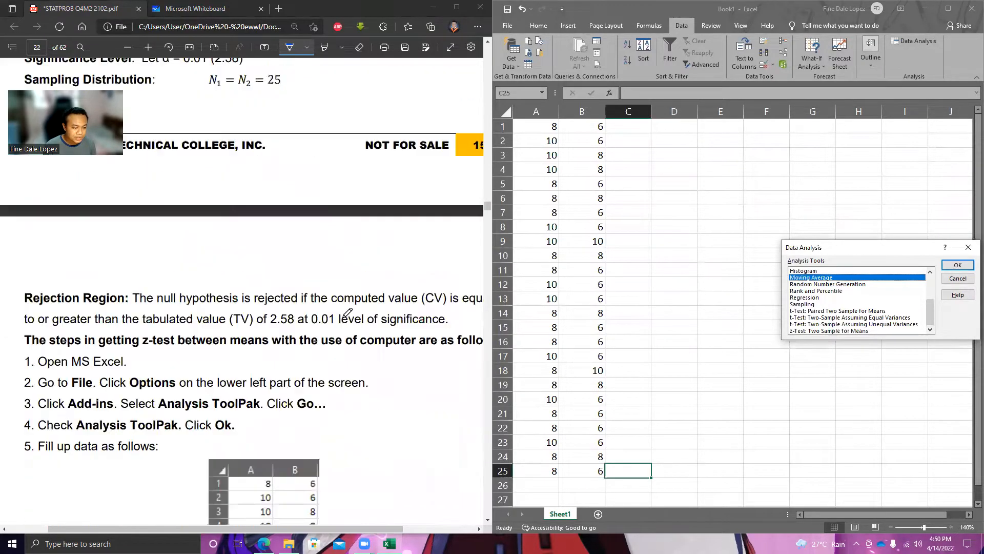
{"action": "scroll", "coordinate": [355, 411], "scroll_direction": "down", "scroll_amount": 12}
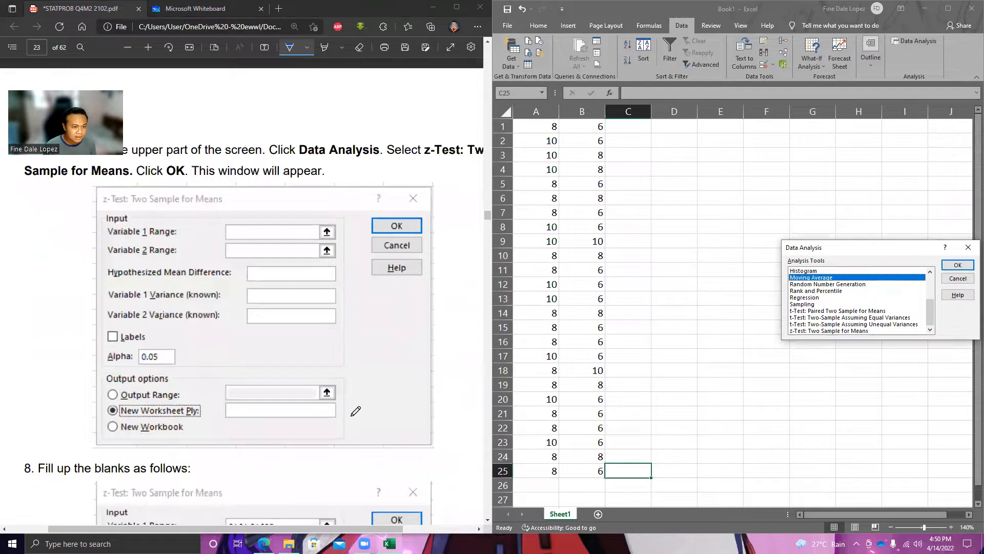
{"action": "scroll", "coordinate": [355, 412], "scroll_direction": "up", "scroll_amount": 2}
{"action": "mouse_move", "coordinate": [315, 528]}
{"action": "left_mouse_down"}
{"action": "mouse_move", "coordinate": [342, 525]}
{"action": "mouse_move", "coordinate": [333, 523]}
{"action": "left_mouse_up"}
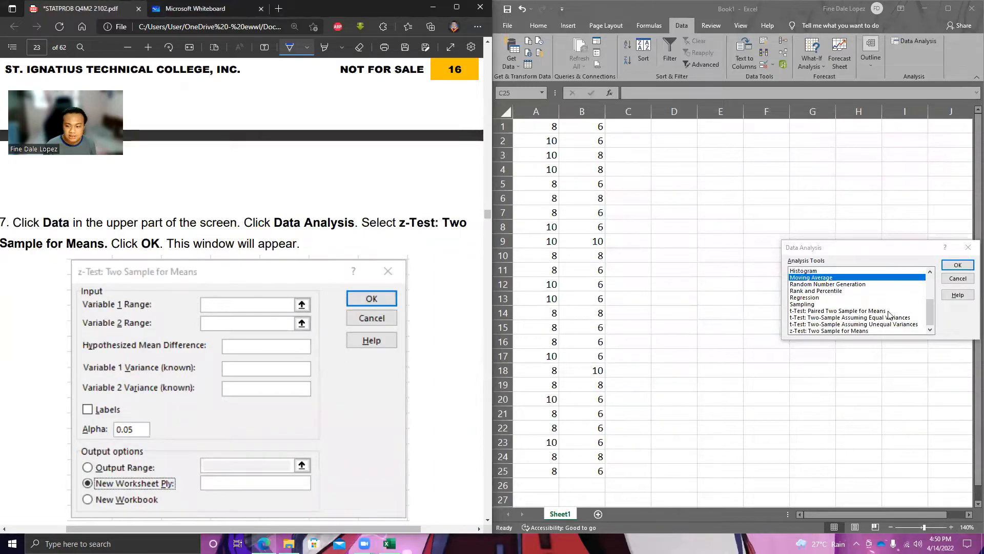
{"action": "left_click", "coordinate": [927, 321]}
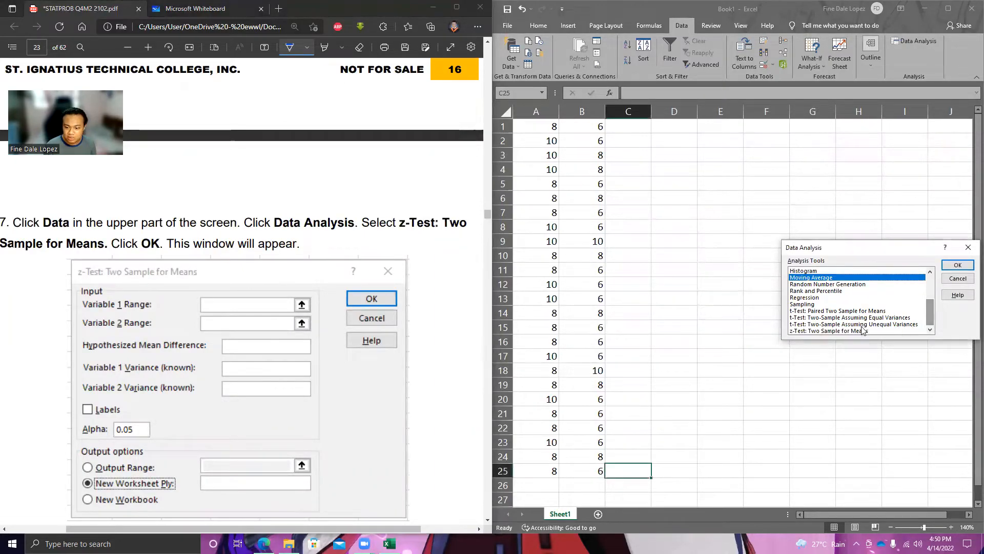
{"action": "left_click", "coordinate": [799, 331]}
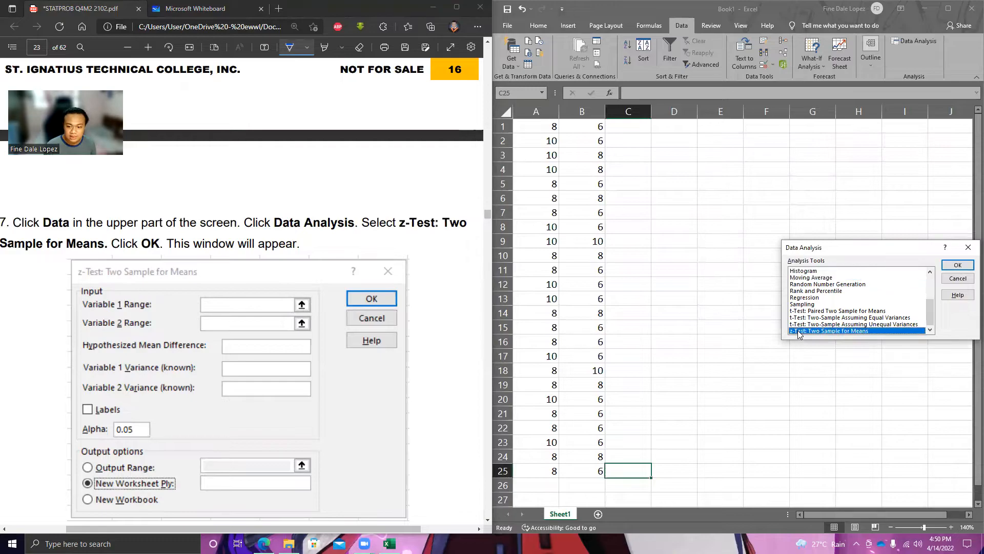
{"action": "left_click", "coordinate": [958, 266]}
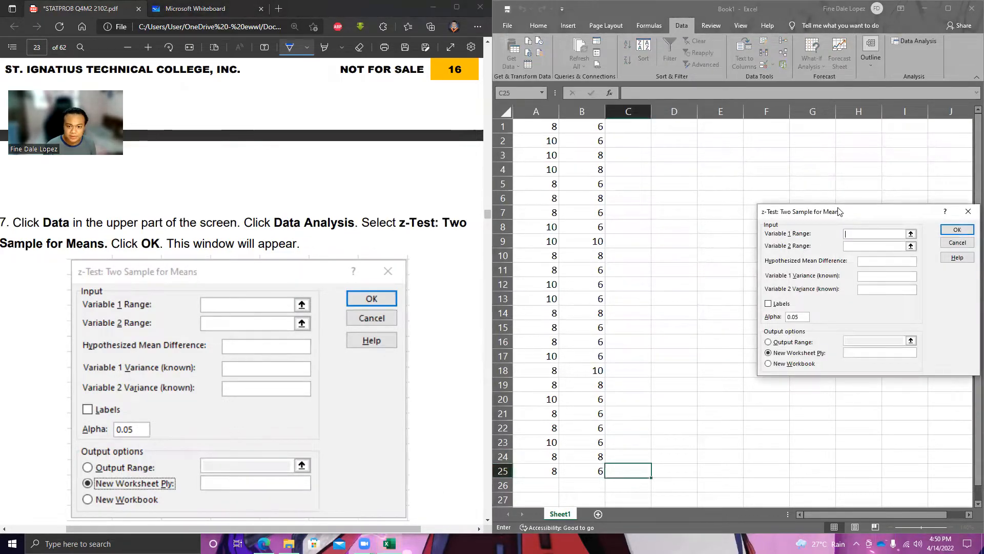
{"action": "left_click_drag", "start_coordinate": [839, 211], "coordinate": [723, 138]}
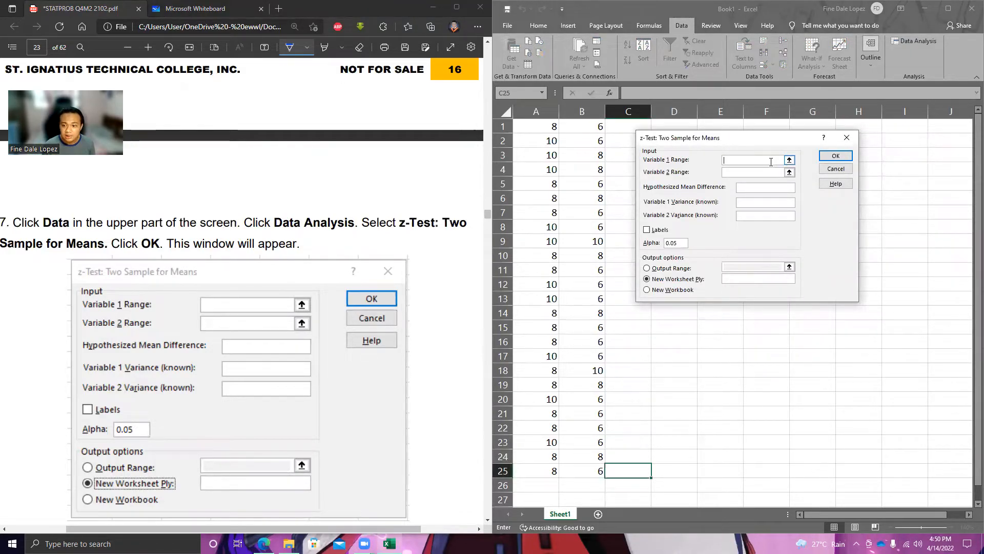
{"action": "left_click", "coordinate": [744, 203]}
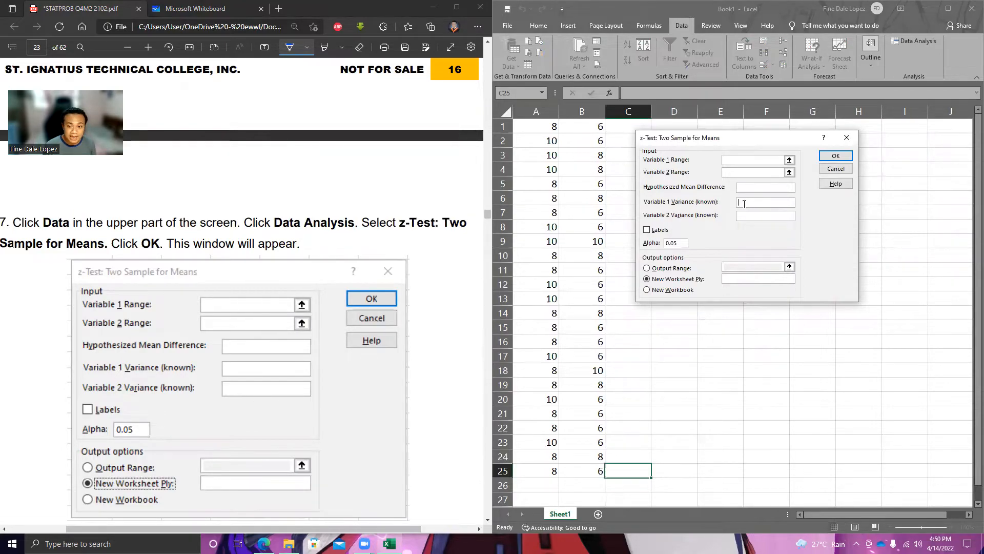
{"action": "left_click", "coordinate": [744, 203]}
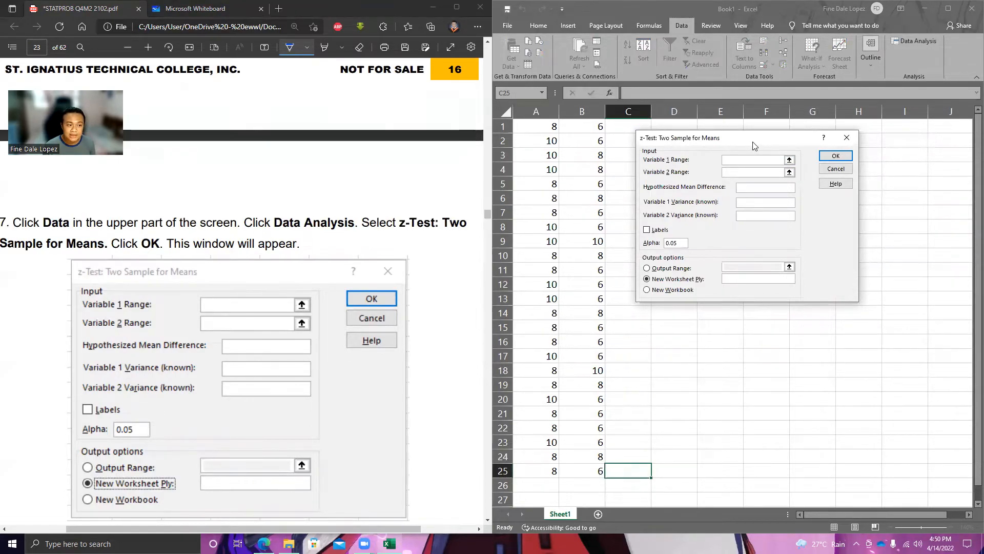
{"action": "left_click", "coordinate": [847, 137]}
{"action": "left_click", "coordinate": [835, 174]}
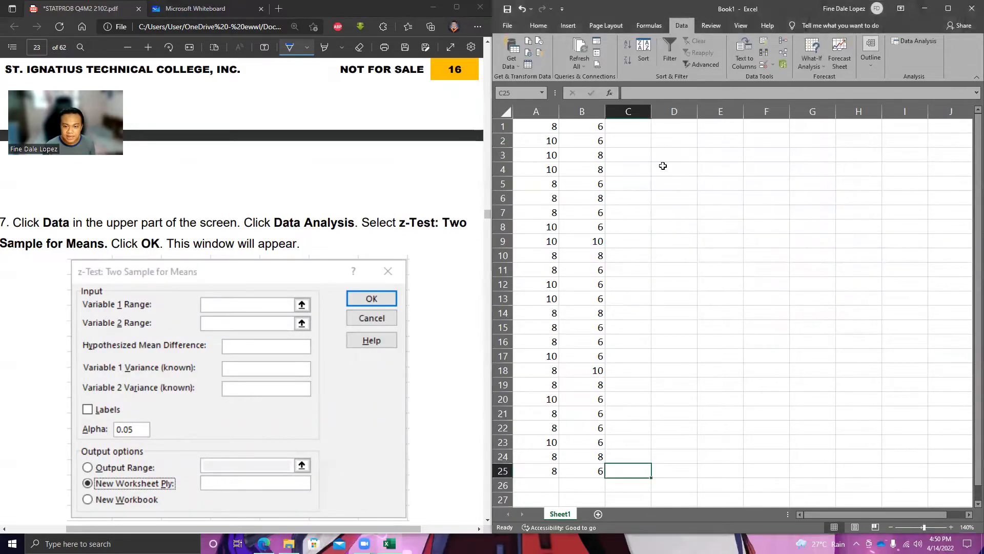
Step: Label cell D4 as Variance 1 and widen column D slightly so the label fits
{"action": "left_click", "coordinate": [660, 170]}
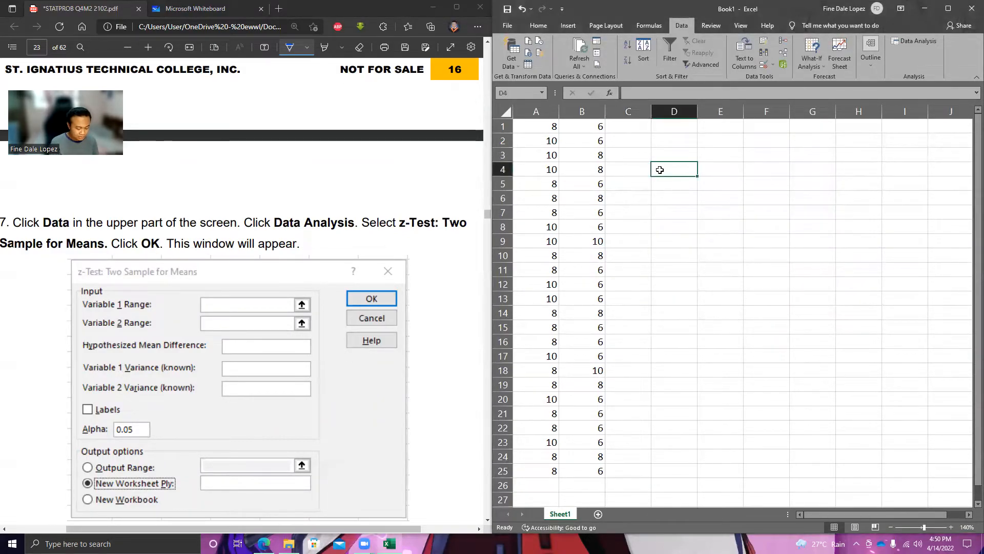
{"action": "type", "text": "va"}
{"action": "key", "text": "BackSpace"}
{"action": "key", "text": "BackSpace"}
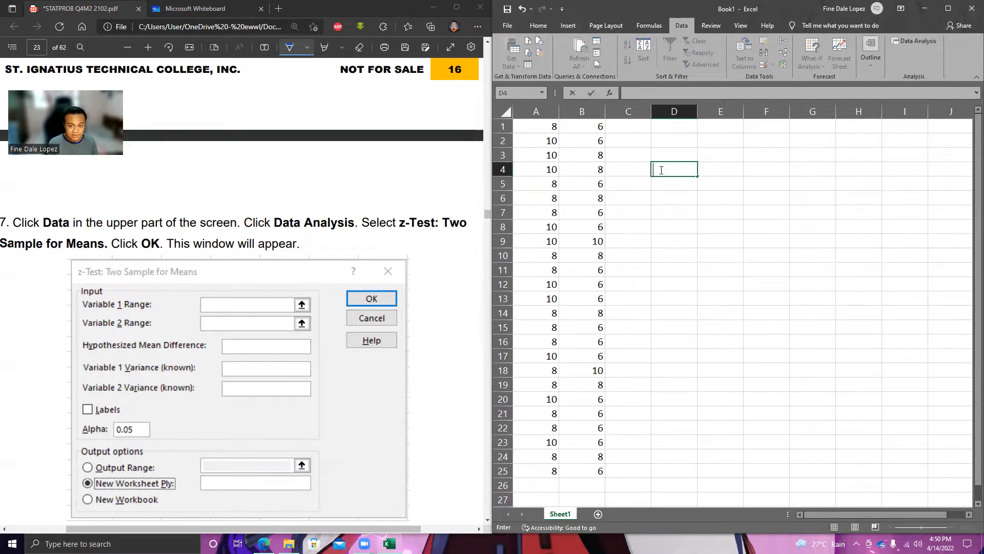
{"action": "type", "text": "Varian"}
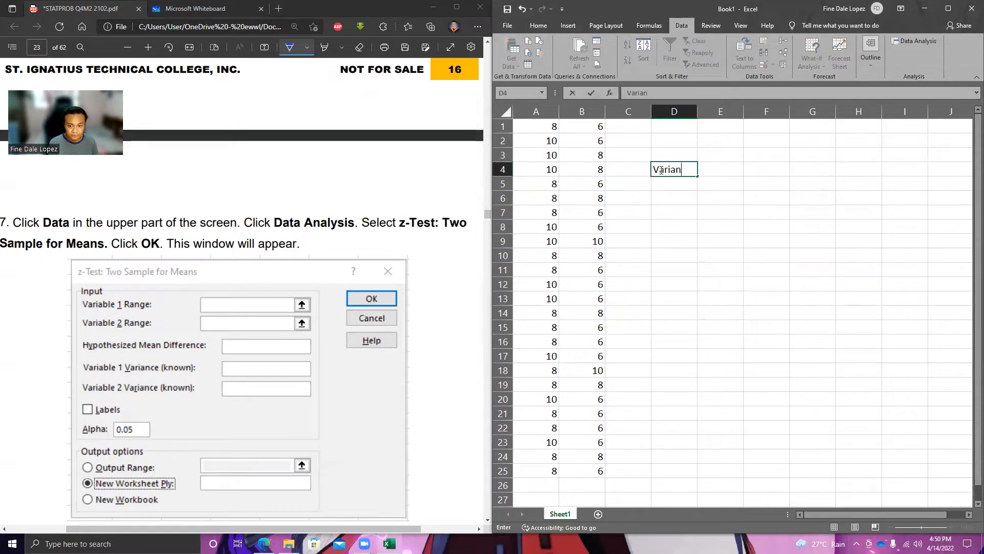
{"action": "type", "text": "ce 1"}
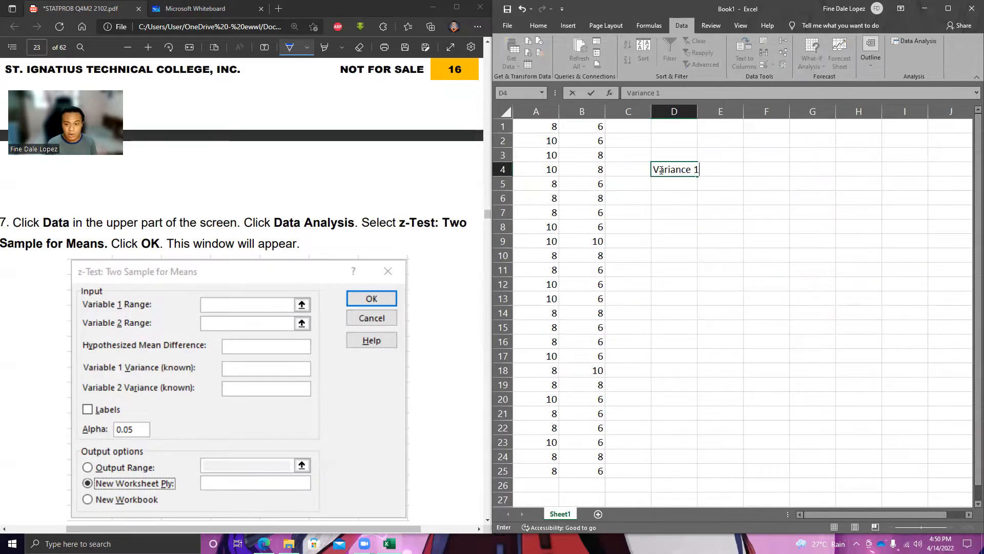
{"action": "key", "text": "Return"}
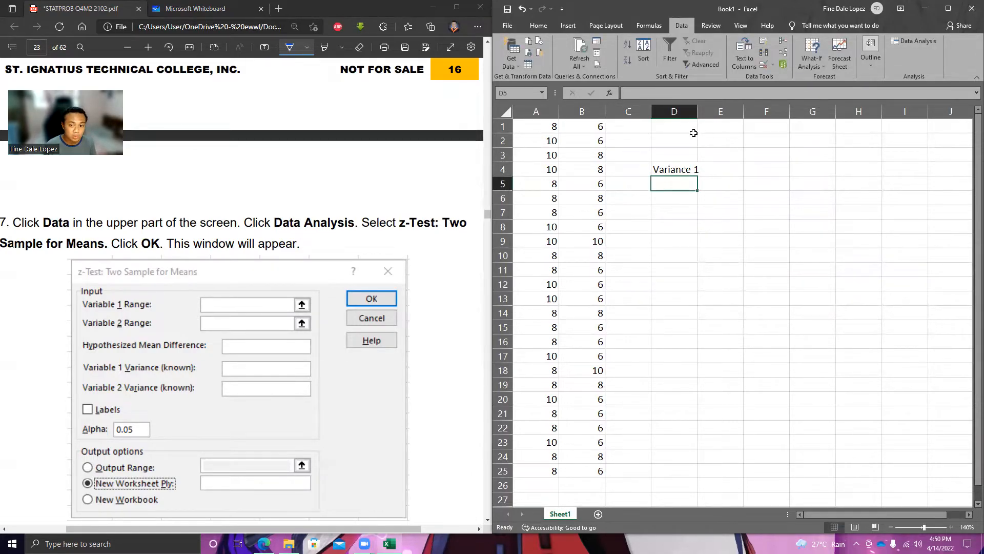
{"action": "left_click", "coordinate": [694, 111]}
{"action": "left_click_drag", "start_coordinate": [693, 112], "coordinate": [703, 111]}
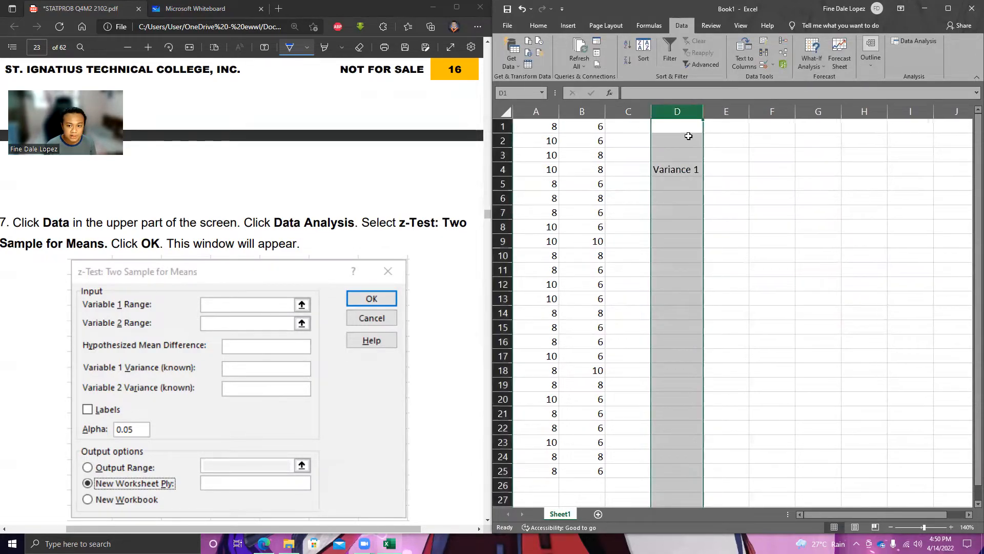
Step: Label cell D5, directly below the first variance label, as Variance 2
{"action": "left_click", "coordinate": [671, 186]}
{"action": "type", "text": "Variance 2"}
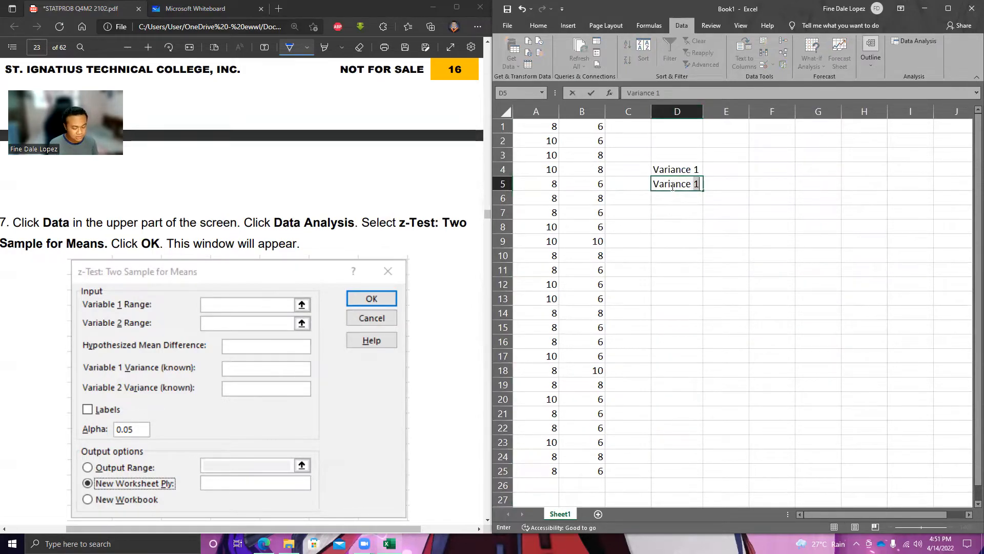
{"action": "key", "text": "Return"}
Step: Calculate the sample variance of A1:A25 in cell E4 with the VAR.S function
{"action": "key", "text": "Right"}
{"action": "key", "text": "Up"}
{"action": "key", "text": "Up"}
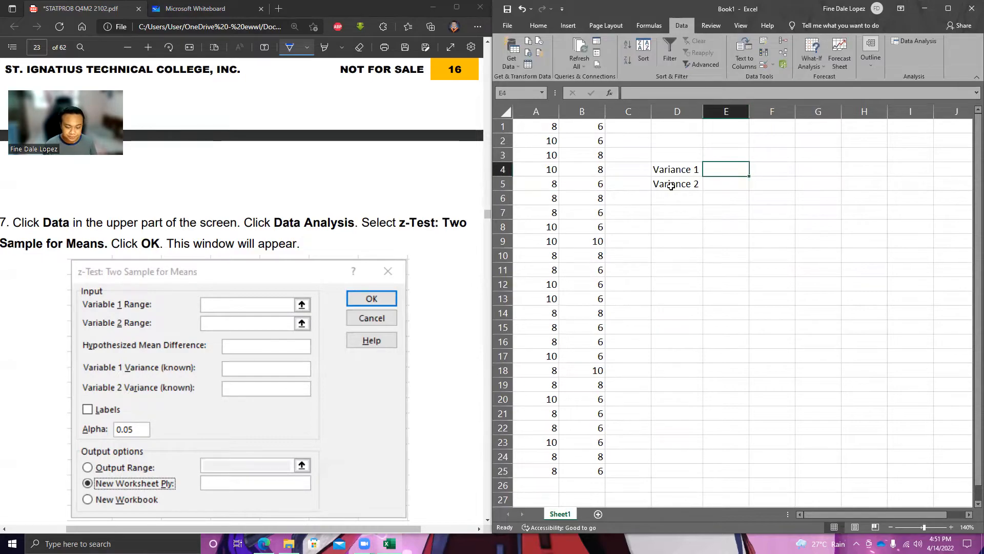
{"action": "type", "text": "="}
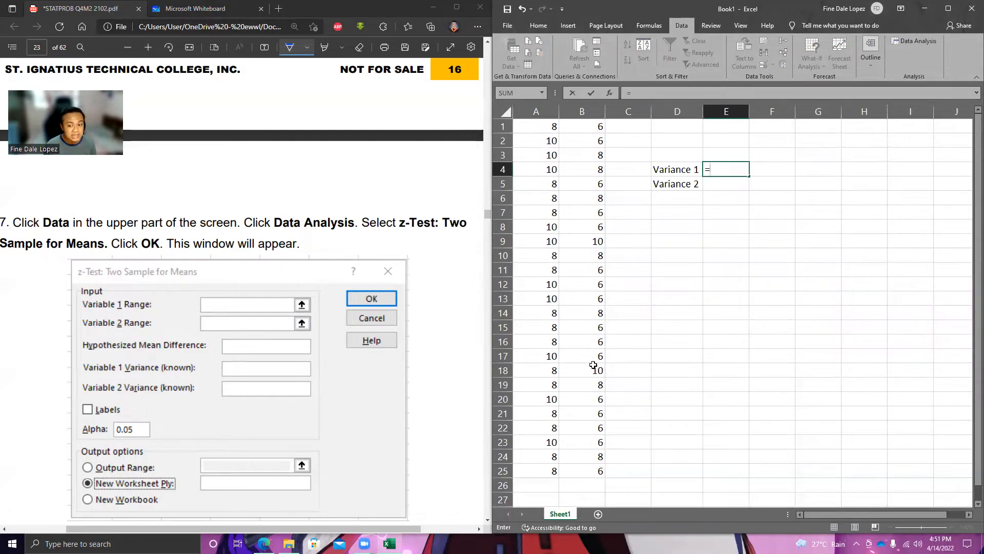
{"action": "type", "text": "var"}
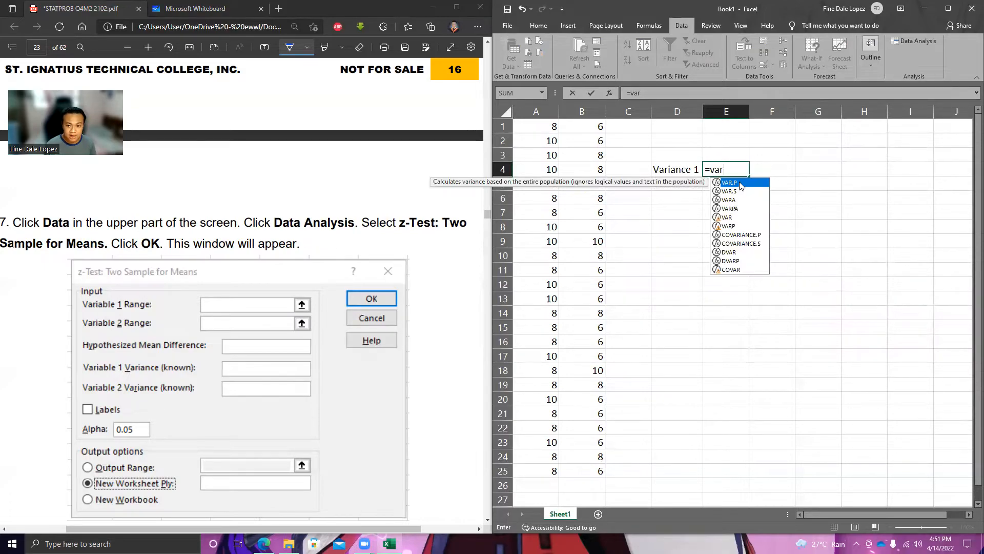
{"action": "key", "text": "Down"}
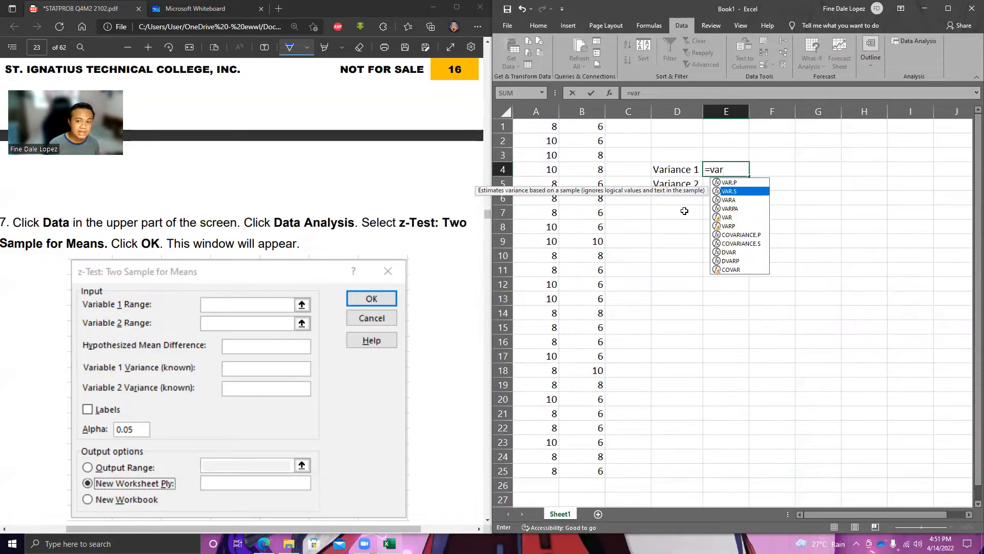
{"action": "key", "text": "Up"}
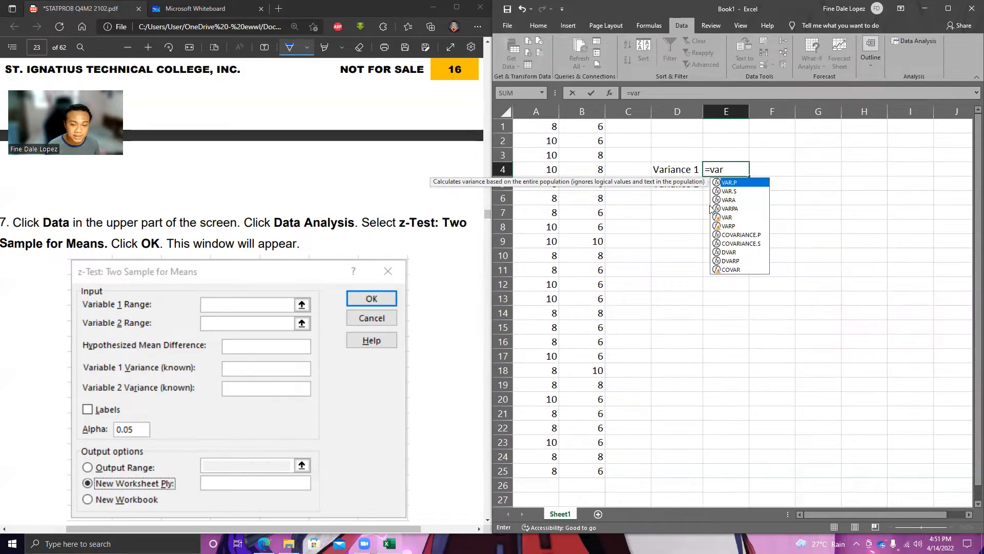
{"action": "key", "text": "Down"}
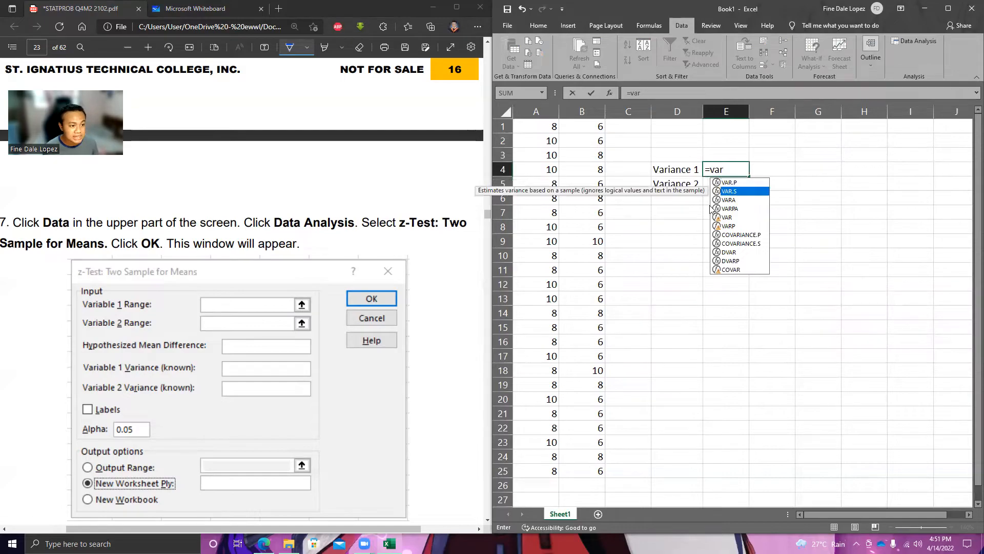
{"action": "key", "text": "Tab"}
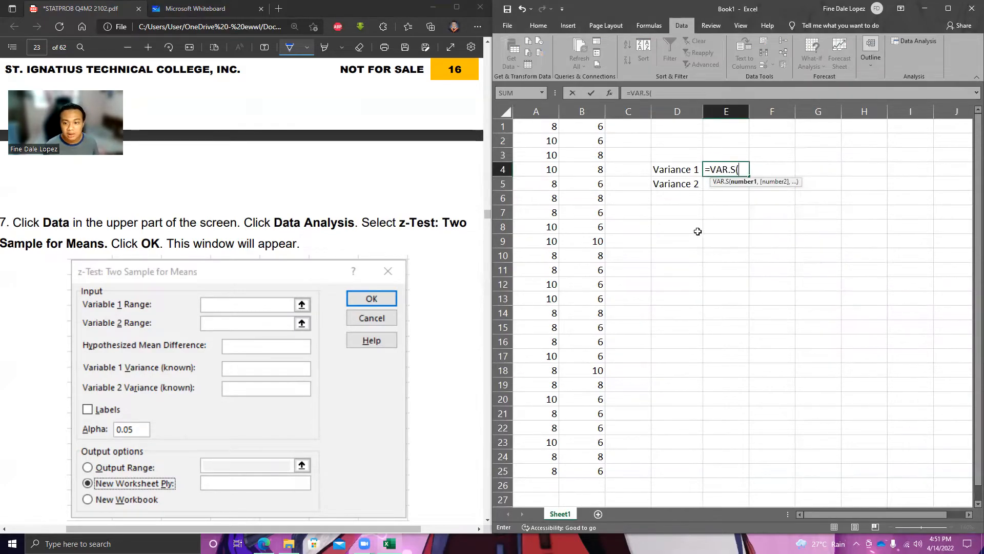
{"action": "left_click_drag", "start_coordinate": [547, 129], "coordinate": [558, 476]}
{"action": "type", "text": ")"}
{"action": "key", "text": "Return"}
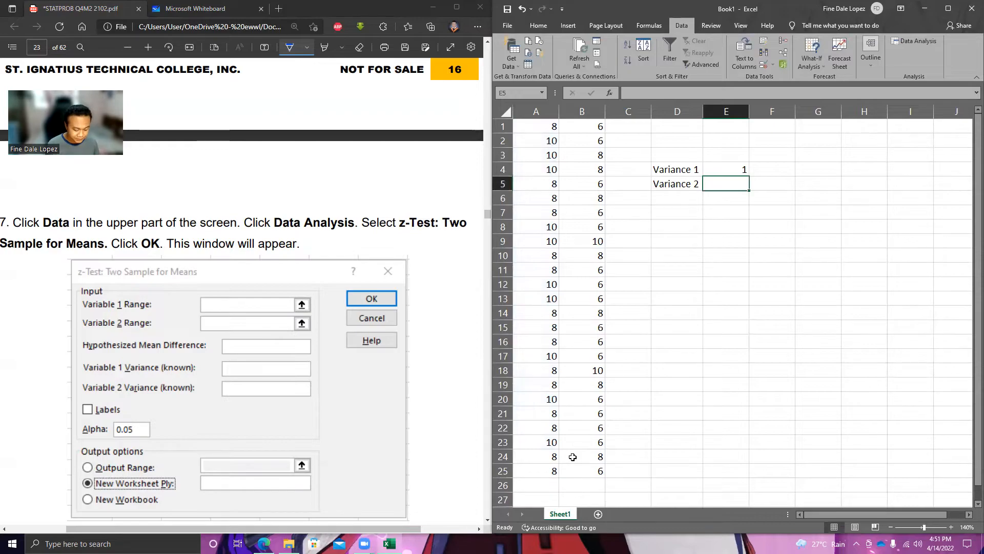
Step: Calculate the sample variance of B1:B25 in cell E5 with the VAR.S function
{"action": "type", "text": "="}
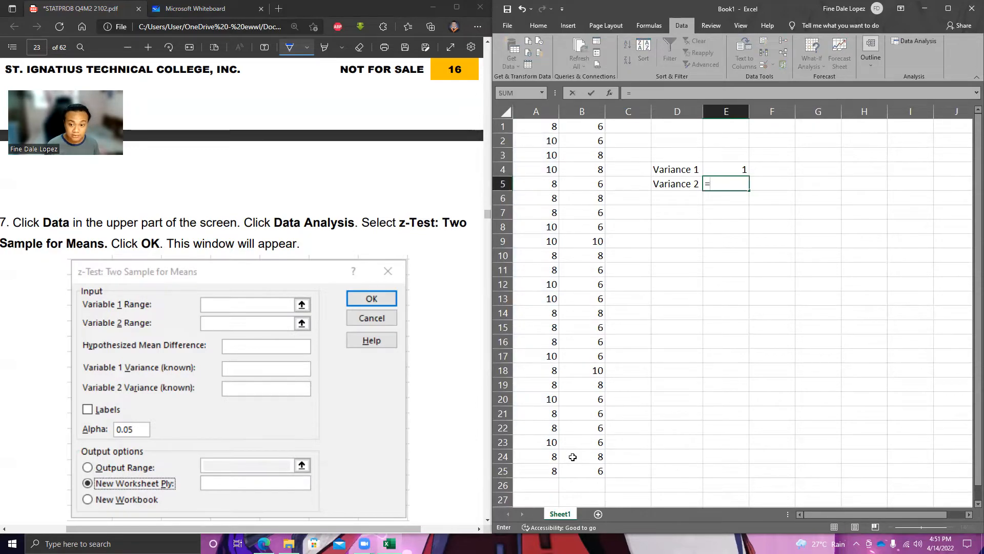
{"action": "type", "text": "var"}
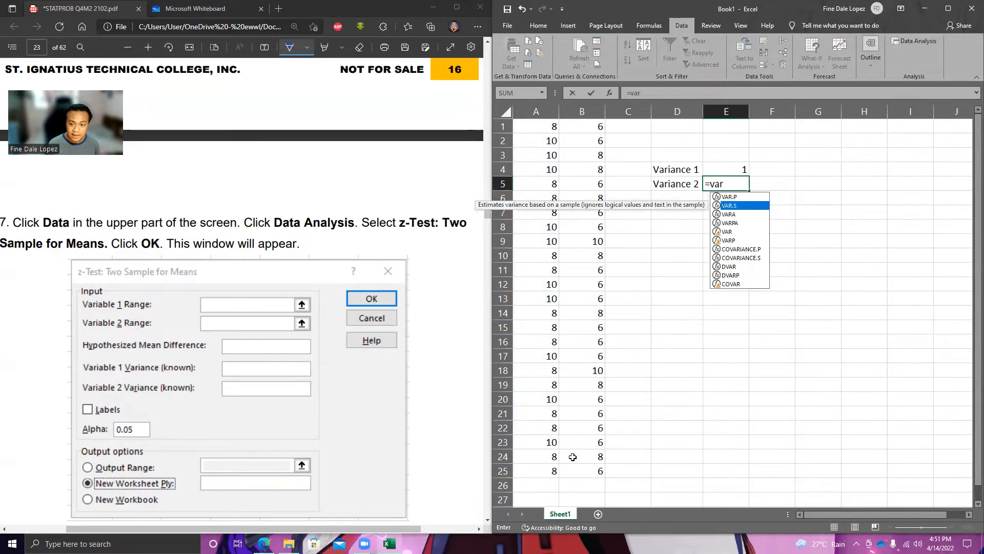
{"action": "key", "text": "Escape"}
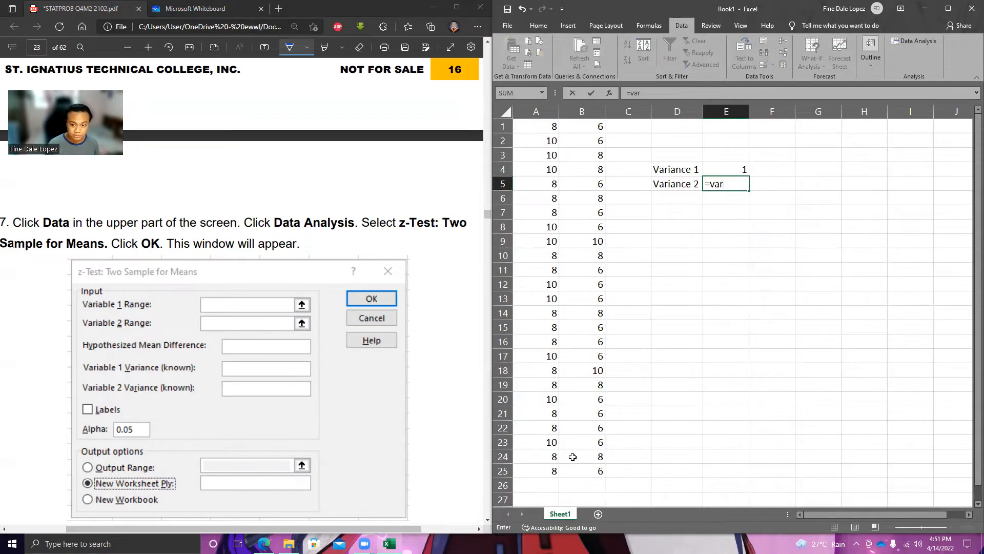
{"action": "key", "text": "BackSpace"}
{"action": "key", "text": "Down"}
{"action": "key", "text": "Tab"}
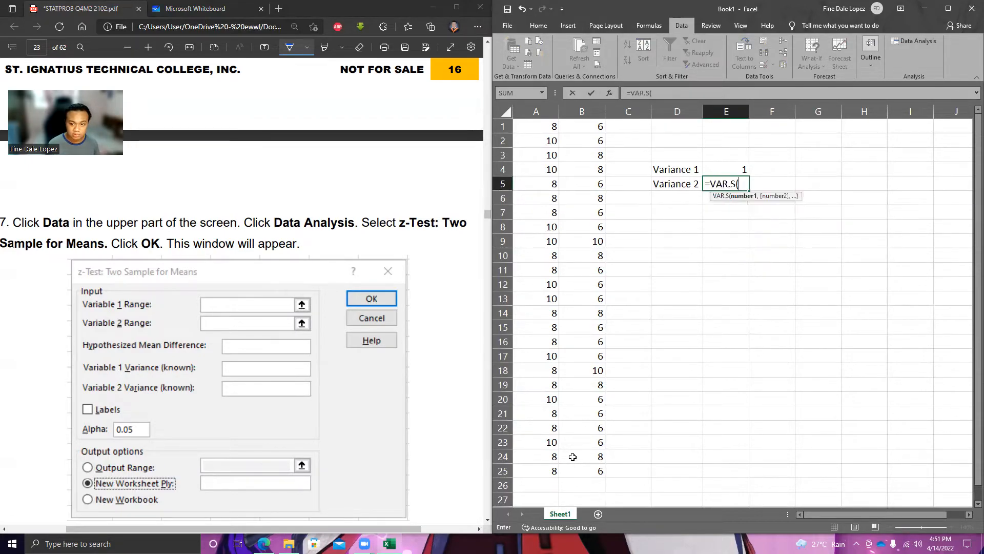
{"action": "left_click", "coordinate": [583, 125]}
{"action": "left_click_drag", "start_coordinate": [583, 125], "coordinate": [603, 475]}
{"action": "type", "text": ")"}
{"action": "key", "text": "Return"}
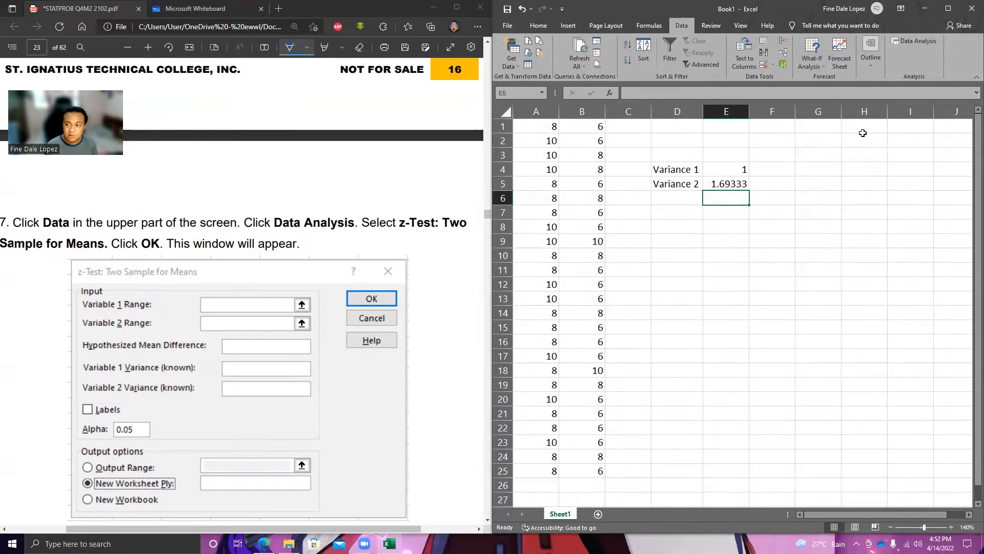
Step: Open the z-Test: Two Sample for Means analysis tool and set the Variable 1 Range to $A$1:$A$25
{"action": "left_click", "coordinate": [903, 43]}
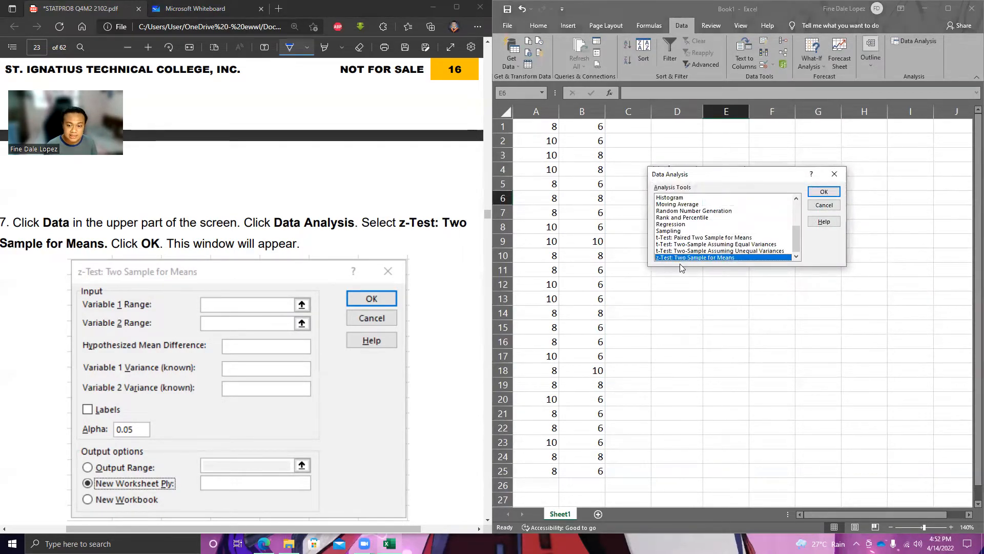
{"action": "left_click", "coordinate": [828, 189]}
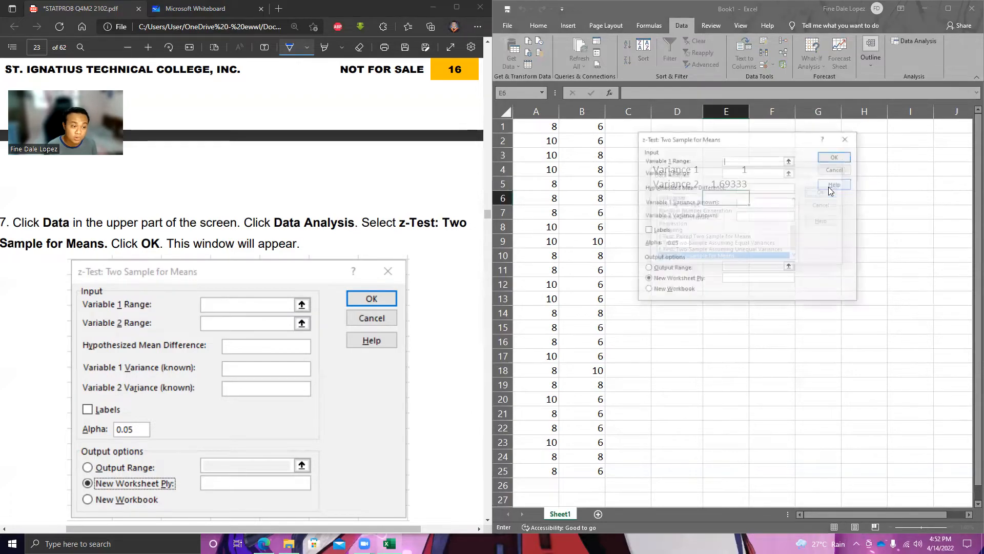
{"action": "left_click_drag", "start_coordinate": [740, 139], "coordinate": [773, 153]}
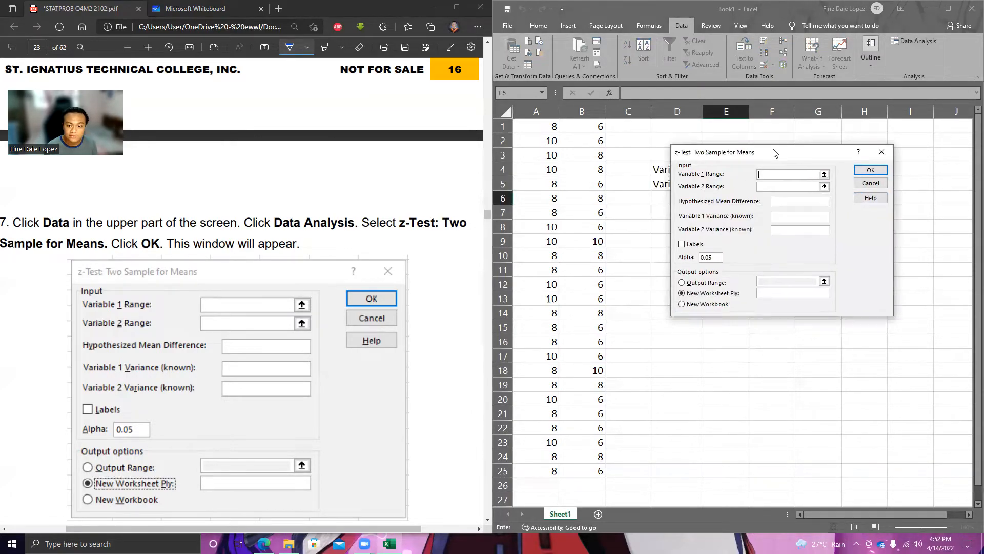
{"action": "left_click", "coordinate": [823, 174]}
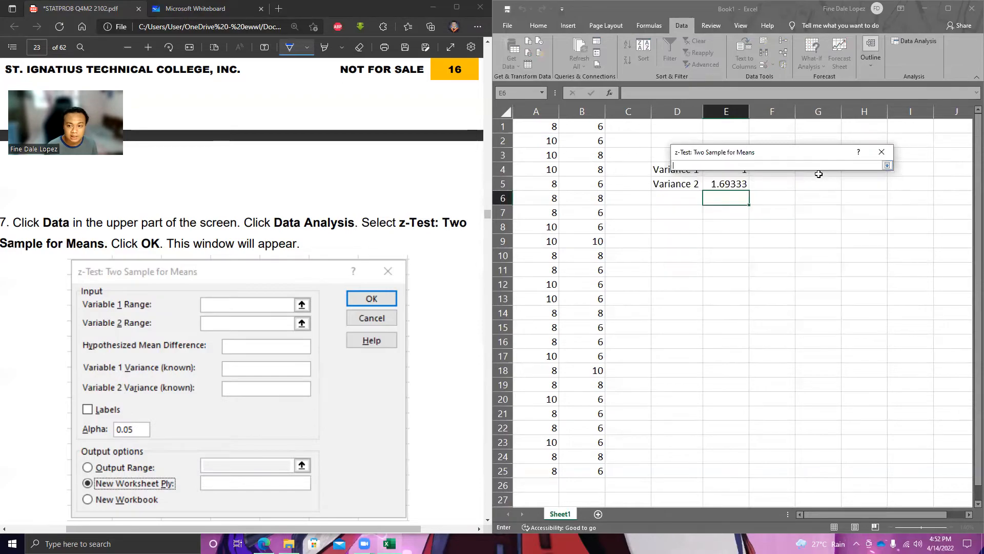
{"action": "left_click_drag", "start_coordinate": [542, 126], "coordinate": [536, 467]}
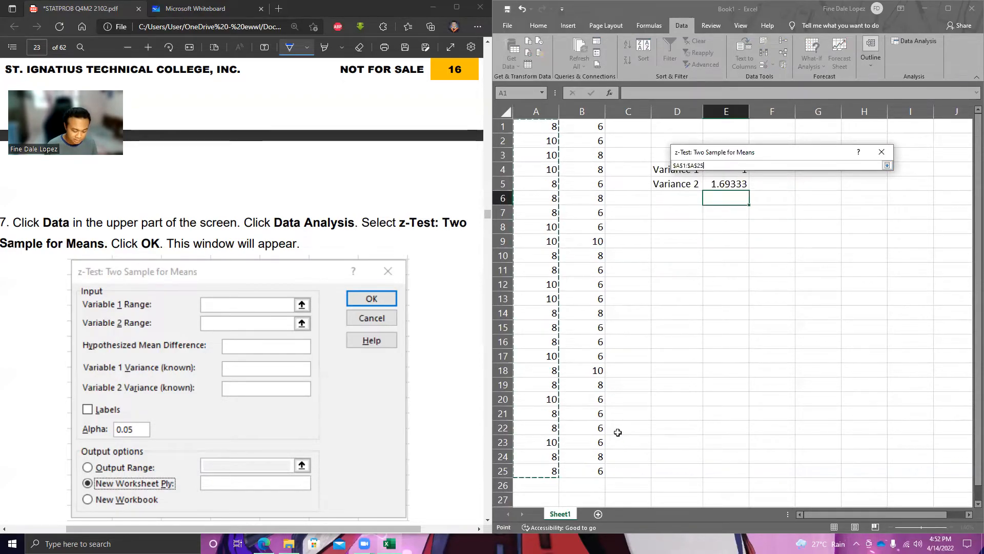
Step: Set the Variable 2 Range of the z-test to B1:B25 and try to run the test
{"action": "left_click", "coordinate": [784, 187]}
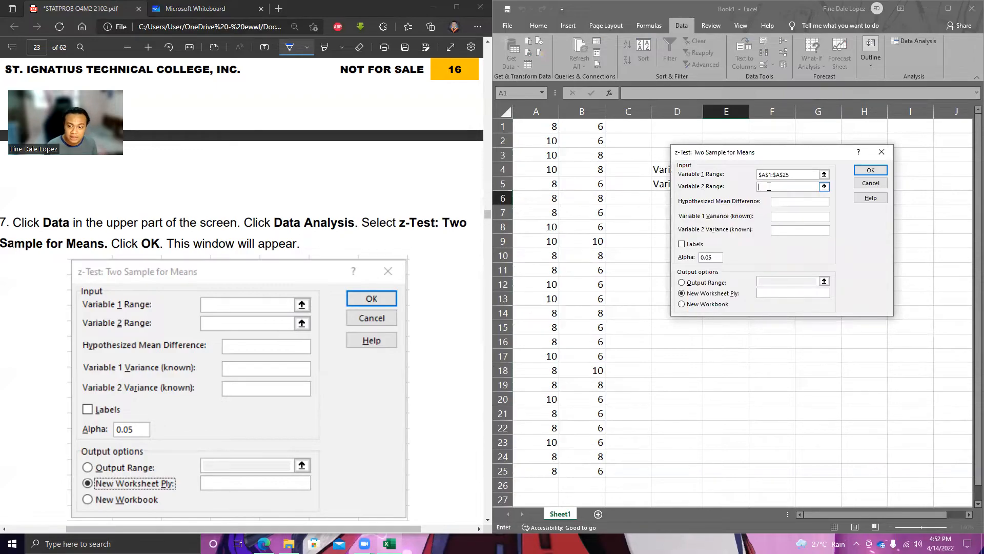
{"action": "left_click_drag", "start_coordinate": [585, 127], "coordinate": [590, 470]}
{"action": "key", "text": "Return"}
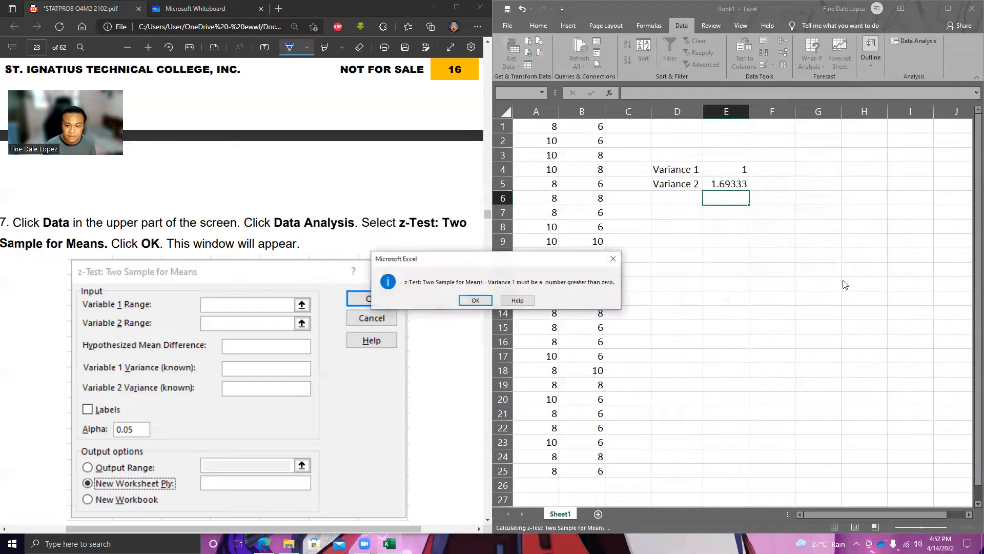
Step: Set the z-test's hypothesized mean difference to 0, the Variable 1 variance to 1 and the Variable 2 variance to 1.69333
{"action": "left_click", "coordinate": [477, 301]}
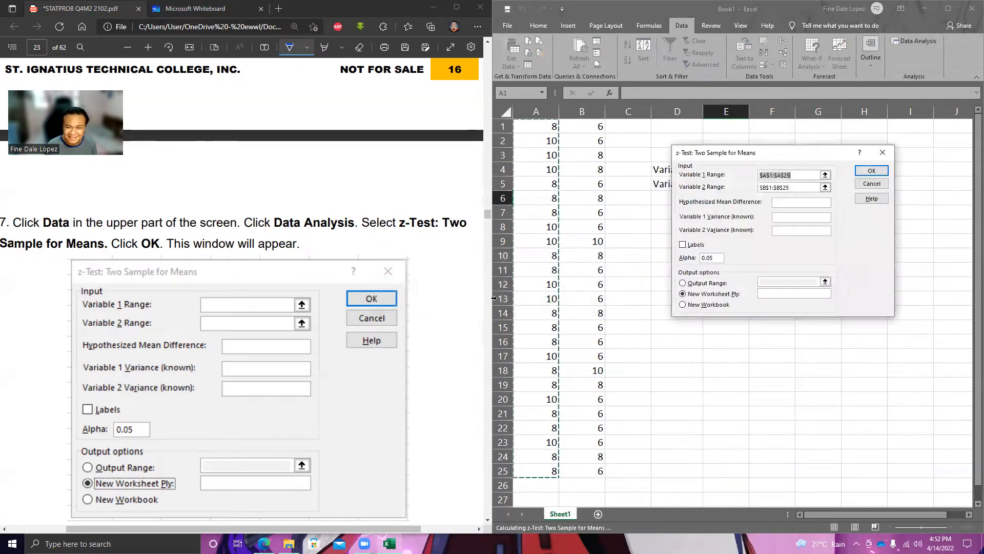
{"action": "left_click", "coordinate": [786, 202]}
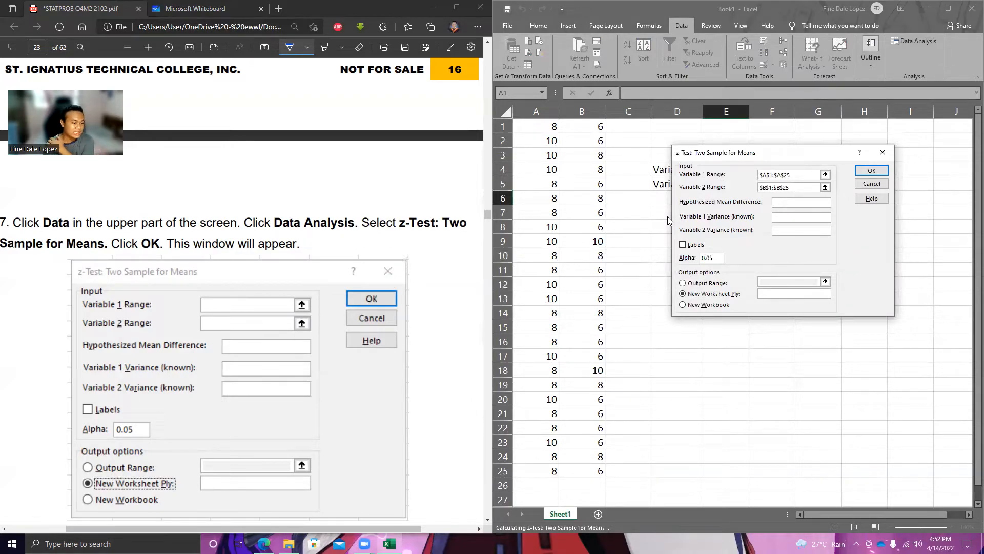
{"action": "type", "text": "0"}
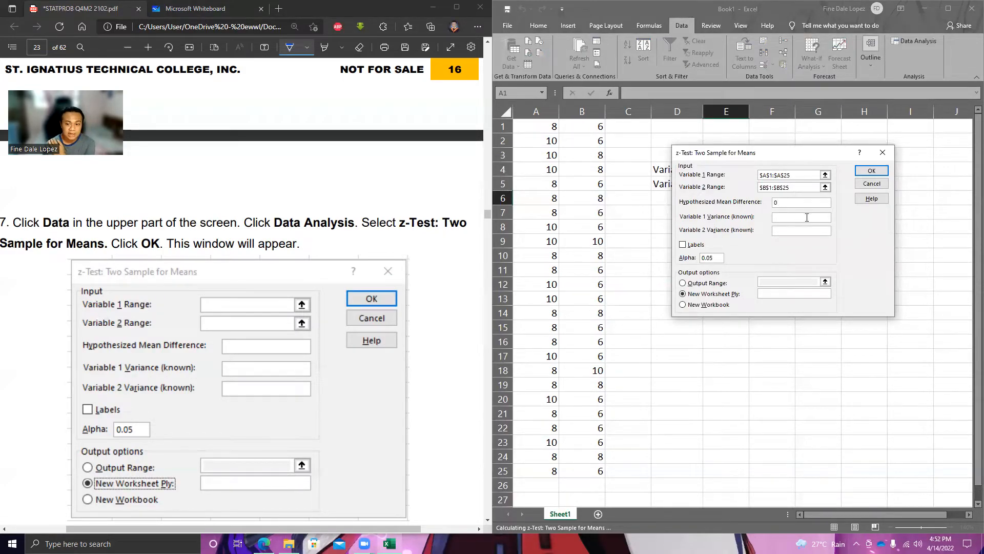
{"action": "left_click_drag", "start_coordinate": [755, 161], "coordinate": [721, 222]}
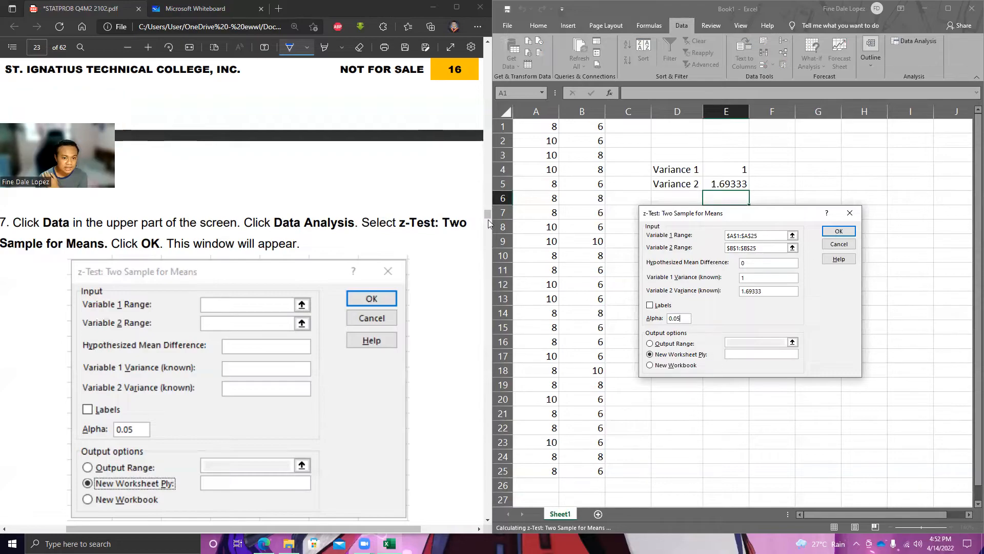
Step: Circle the 0.01 significance level in the PDF's Example 2.4 and set the z-test's Alpha to 0.01
{"action": "scroll", "coordinate": [429, 275], "scroll_direction": "down", "scroll_amount": 7}
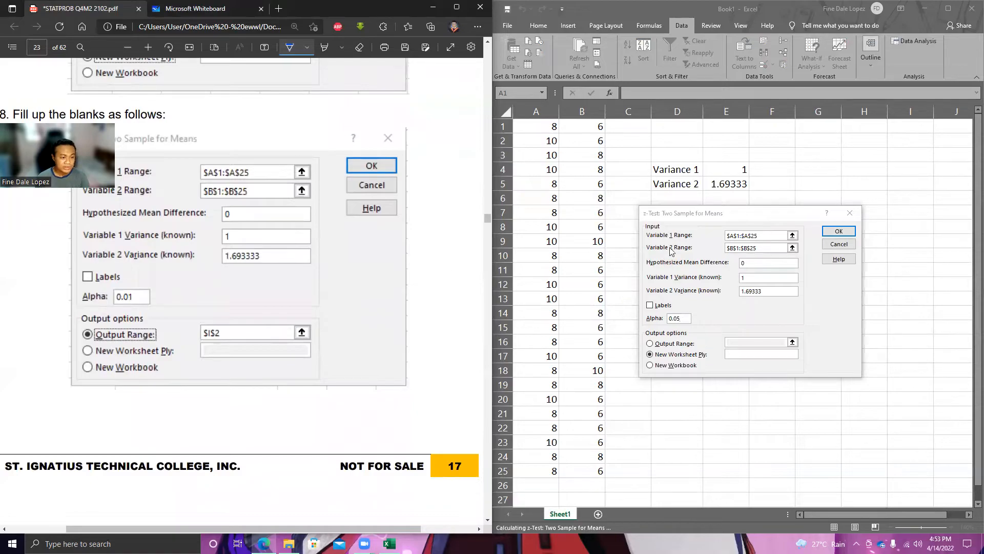
{"action": "scroll", "coordinate": [453, 261], "scroll_direction": "up", "scroll_amount": 3}
{"action": "scroll", "coordinate": [456, 257], "scroll_direction": "up", "scroll_amount": 20}
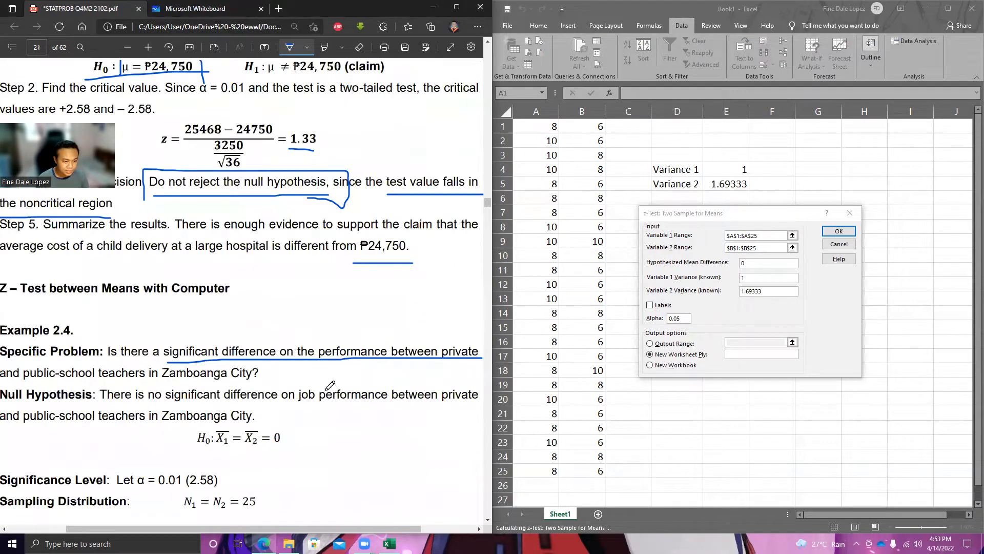
{"action": "scroll", "coordinate": [338, 374], "scroll_direction": "down", "scroll_amount": 2}
{"action": "mouse_move", "coordinate": [190, 426]}
{"action": "left_mouse_down"}
{"action": "mouse_move", "coordinate": [186, 409]}
{"action": "mouse_move", "coordinate": [152, 405]}
{"action": "mouse_move", "coordinate": [161, 423]}
{"action": "left_mouse_up"}
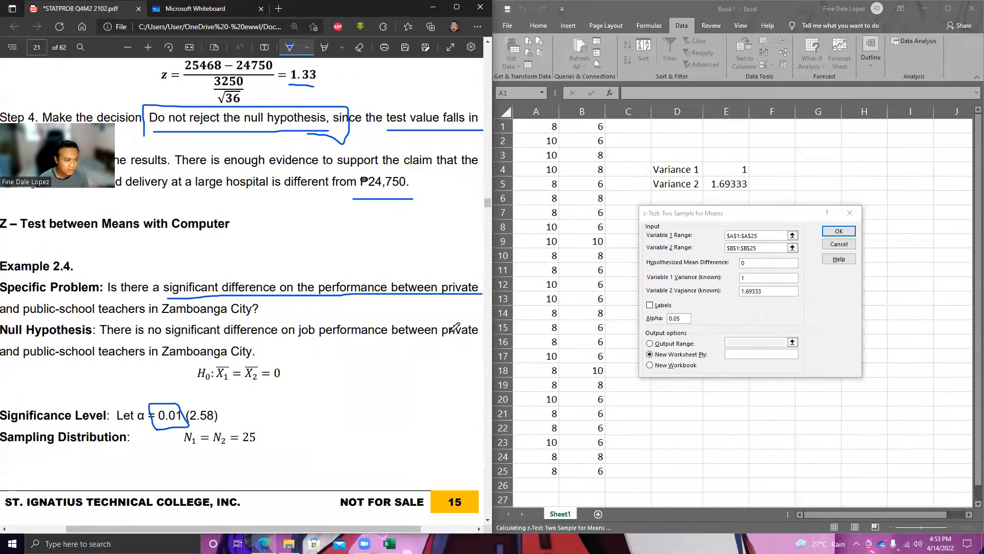
{"action": "left_click", "coordinate": [683, 319]}
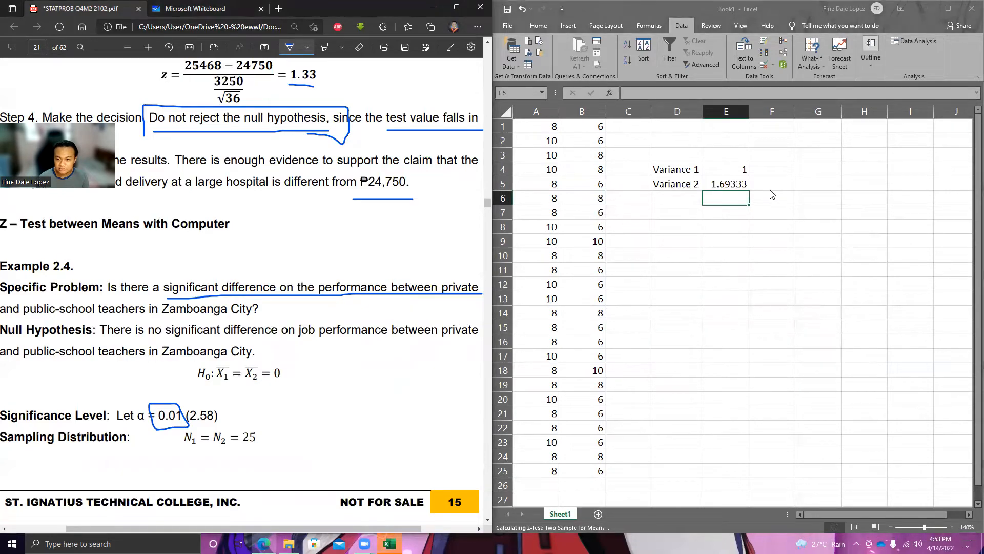
Step: Set the z-test's Output Range to $G$1 on the current sheet and run the test
{"action": "left_click", "coordinate": [390, 543]}
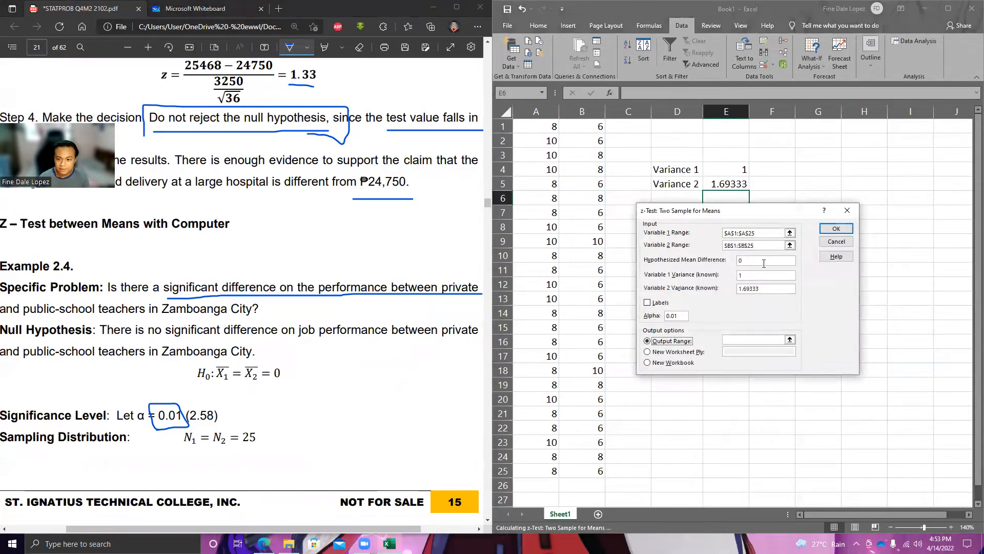
{"action": "left_click", "coordinate": [790, 340]}
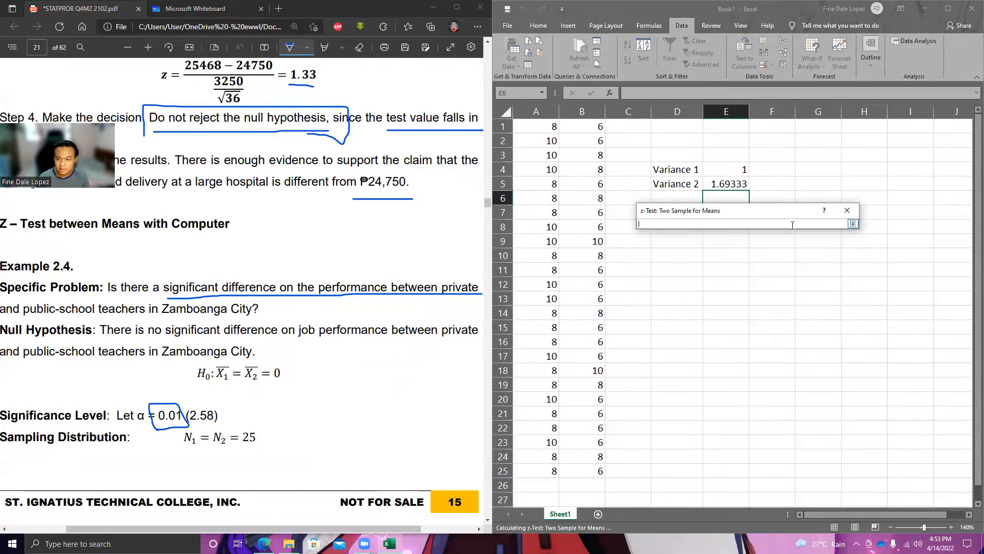
{"action": "left_click_drag", "start_coordinate": [757, 216], "coordinate": [644, 278]}
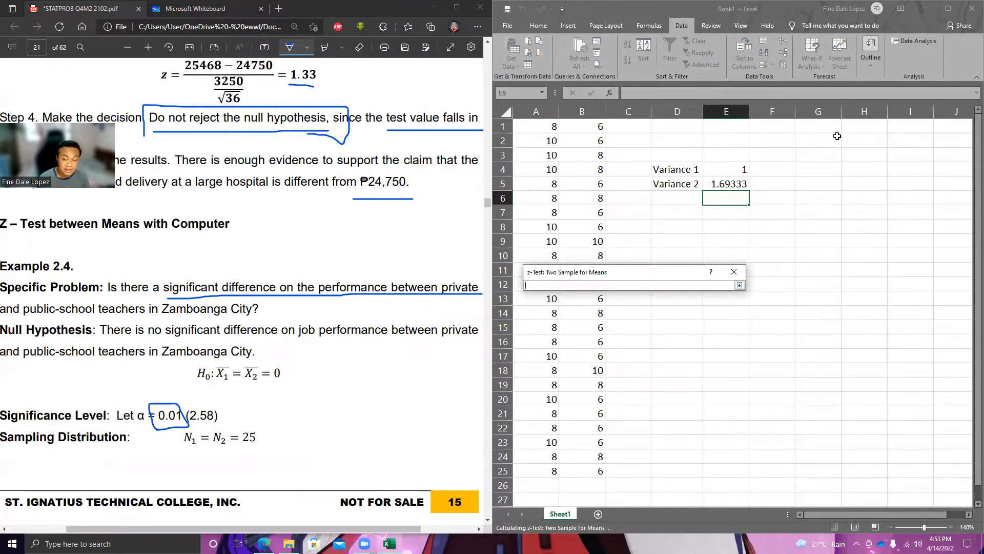
{"action": "left_click", "coordinate": [820, 129]}
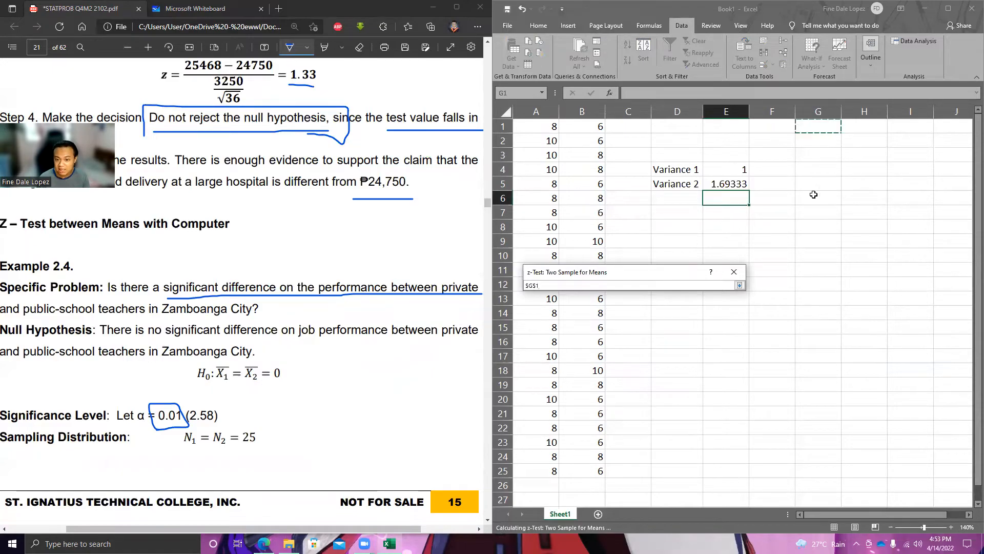
{"action": "key", "text": "Return"}
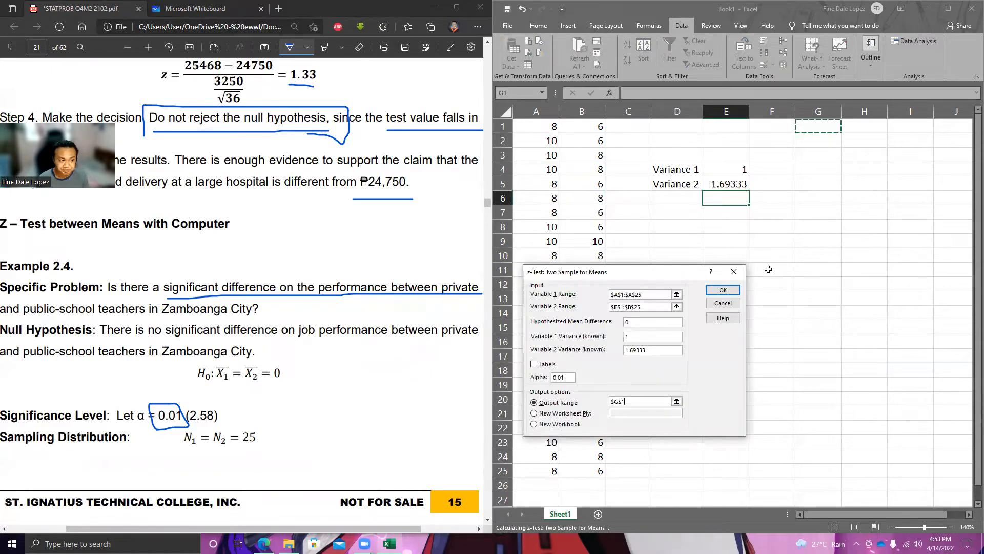
{"action": "left_click", "coordinate": [724, 292]}
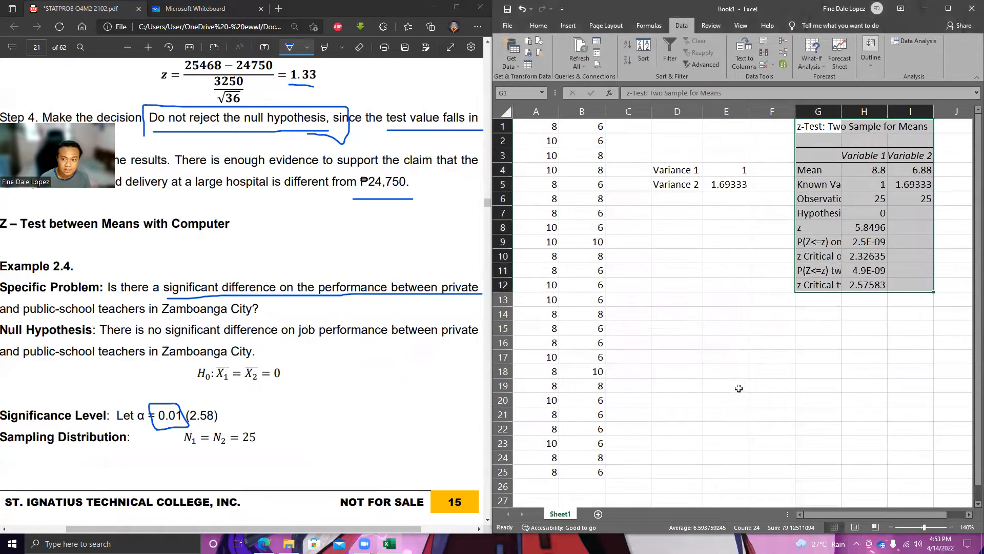
Step: Widen column G so the row labels of the z-test output table fit
{"action": "left_click_drag", "start_coordinate": [871, 514], "coordinate": [889, 514]}
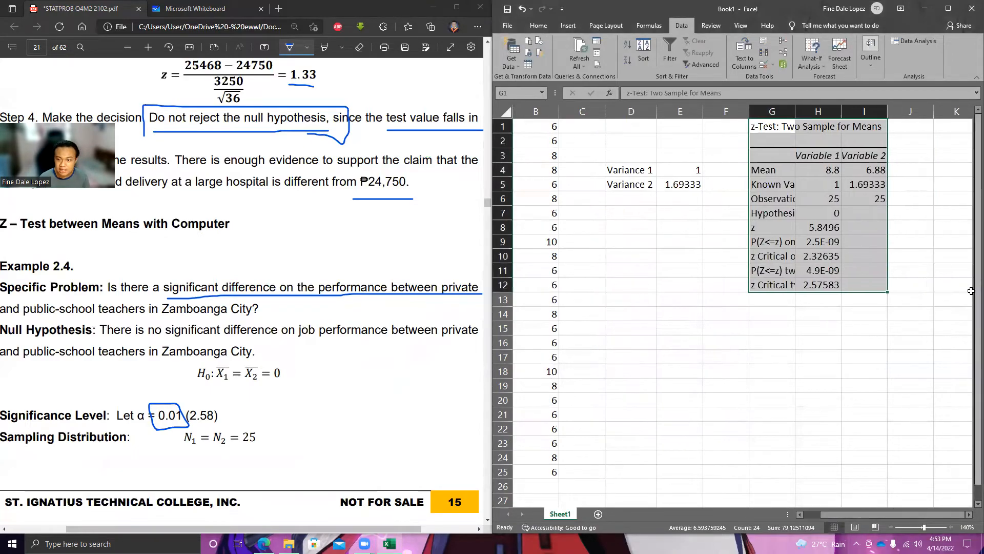
{"action": "left_click", "coordinate": [780, 114]}
{"action": "left_click_drag", "start_coordinate": [794, 112], "coordinate": [880, 112]}
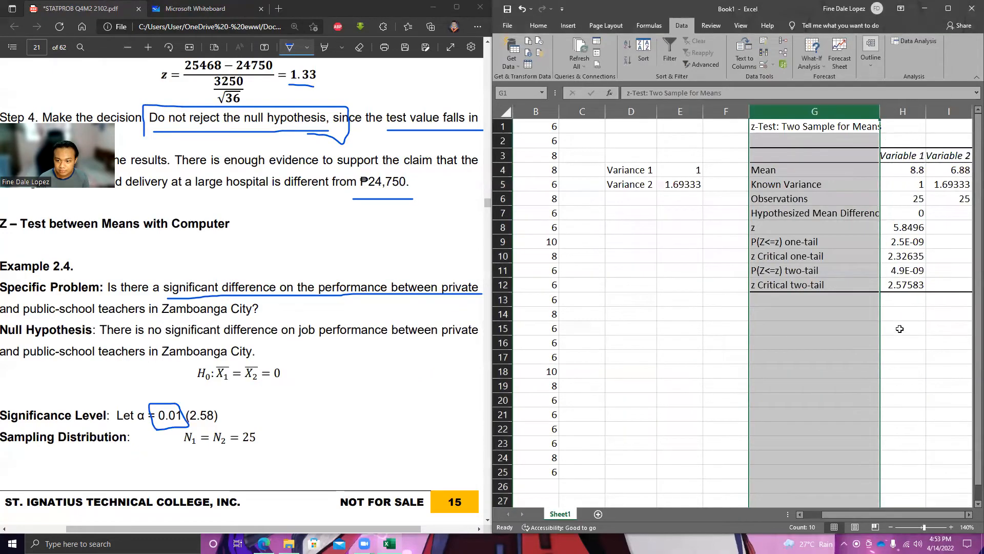